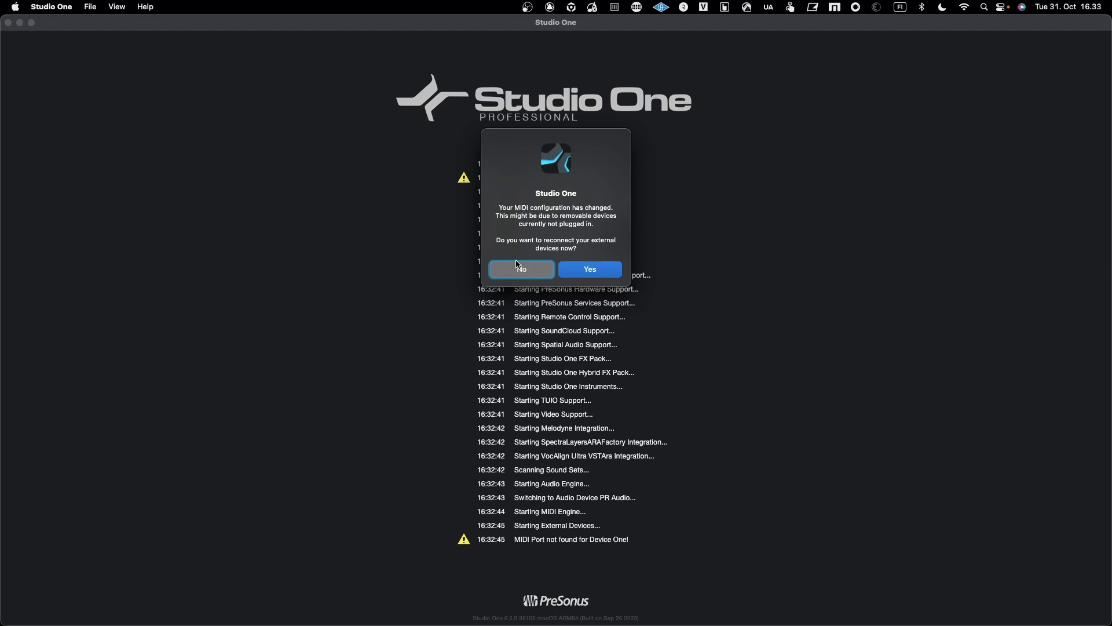
- Accept reconnecting the external MIDI devices, and check the minimoog and moog One entries in the device list
{"action": "left_click", "coordinate": [593, 272]}
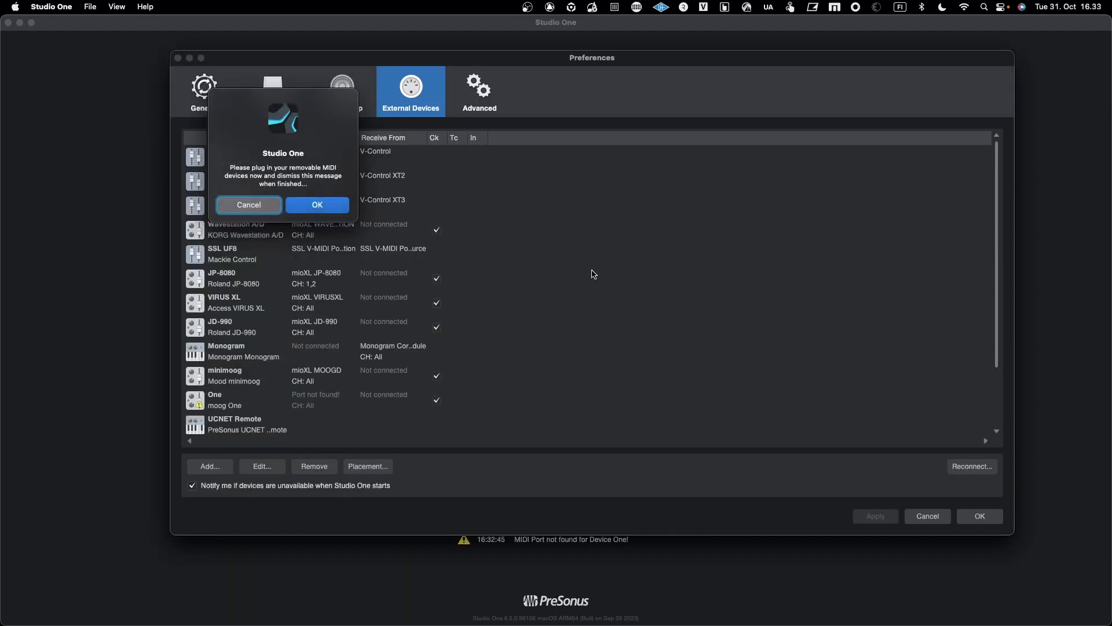
{"action": "left_click", "coordinate": [319, 204]}
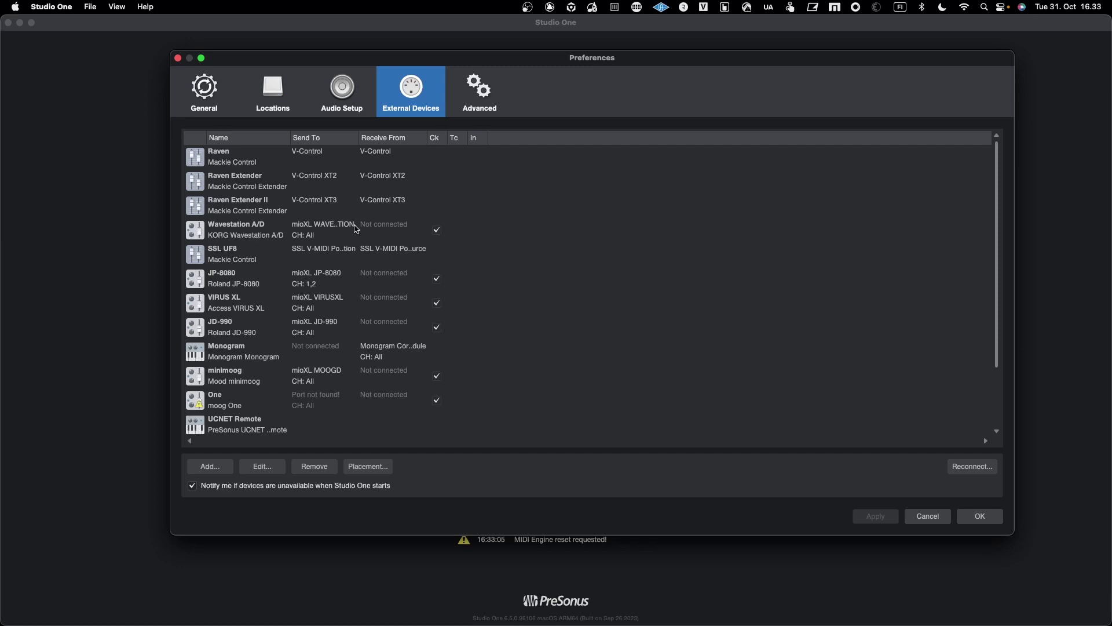
{"action": "scroll", "coordinate": [358, 266], "scroll_direction": "down", "scroll_amount": 1}
{"action": "scroll", "coordinate": [358, 267], "scroll_direction": "down", "scroll_amount": 1}
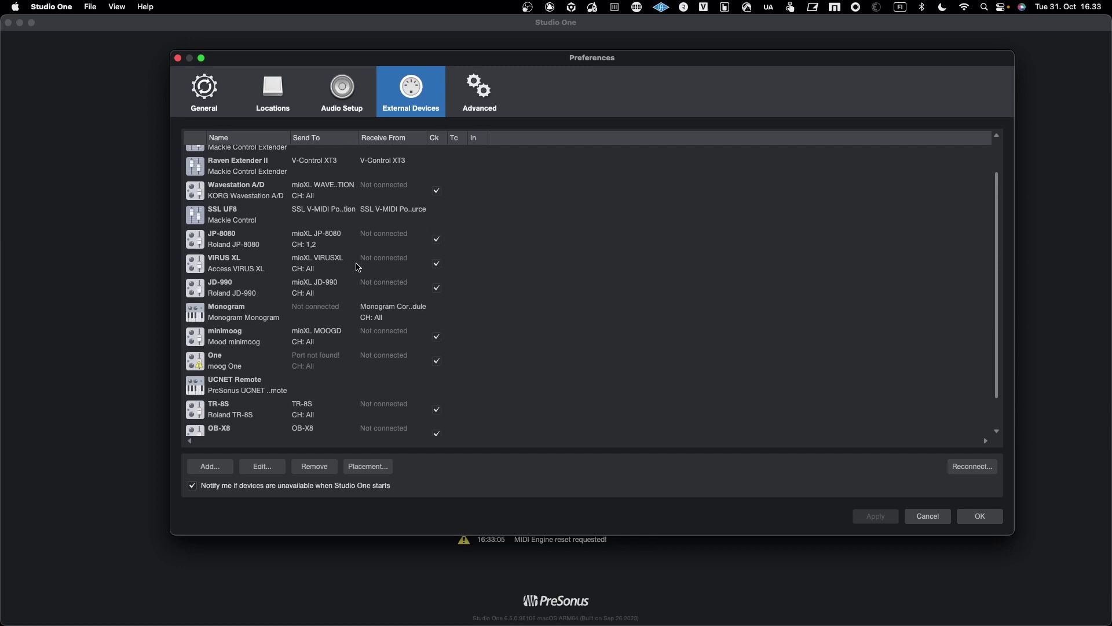
{"action": "scroll", "coordinate": [359, 267], "scroll_direction": "down", "scroll_amount": 2}
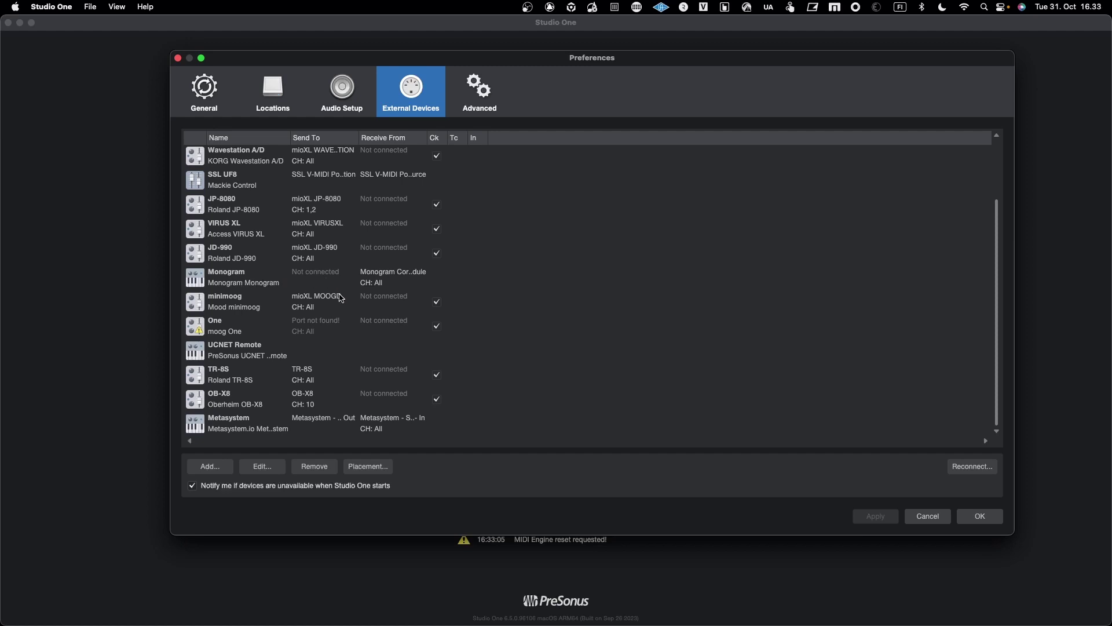
{"action": "left_click", "coordinate": [260, 331]}
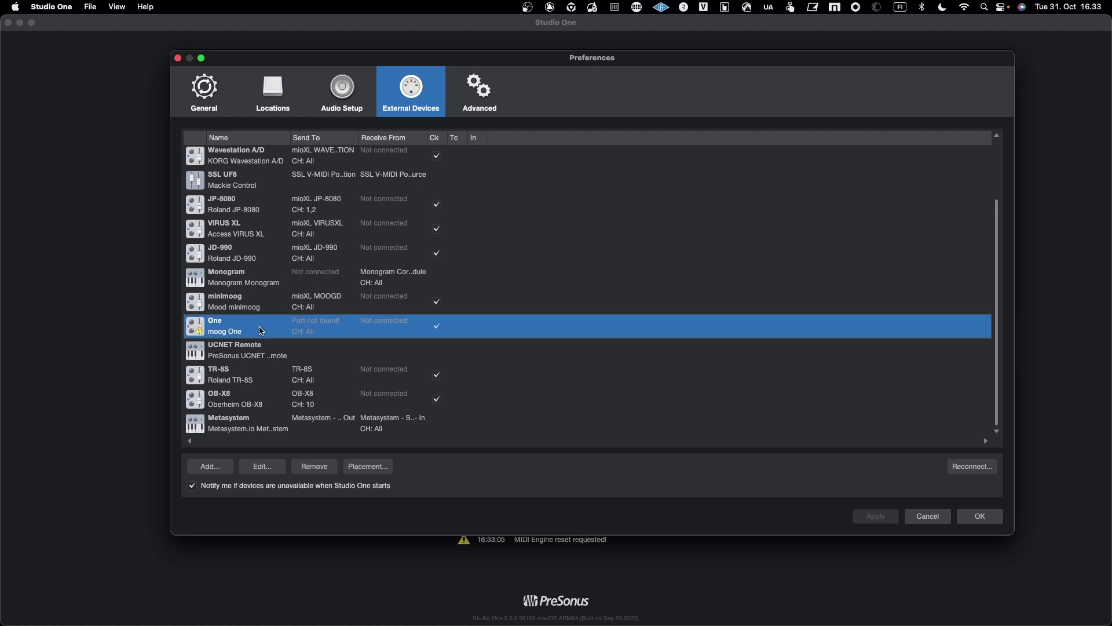
{"action": "left_click", "coordinate": [253, 307]}
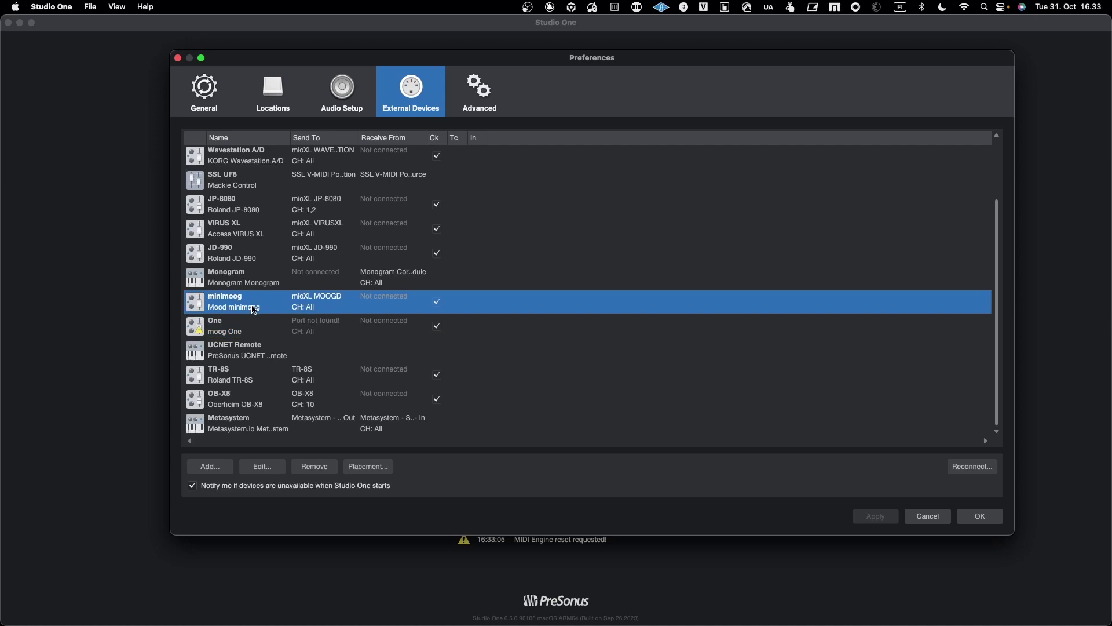
{"action": "left_click", "coordinate": [251, 331]}
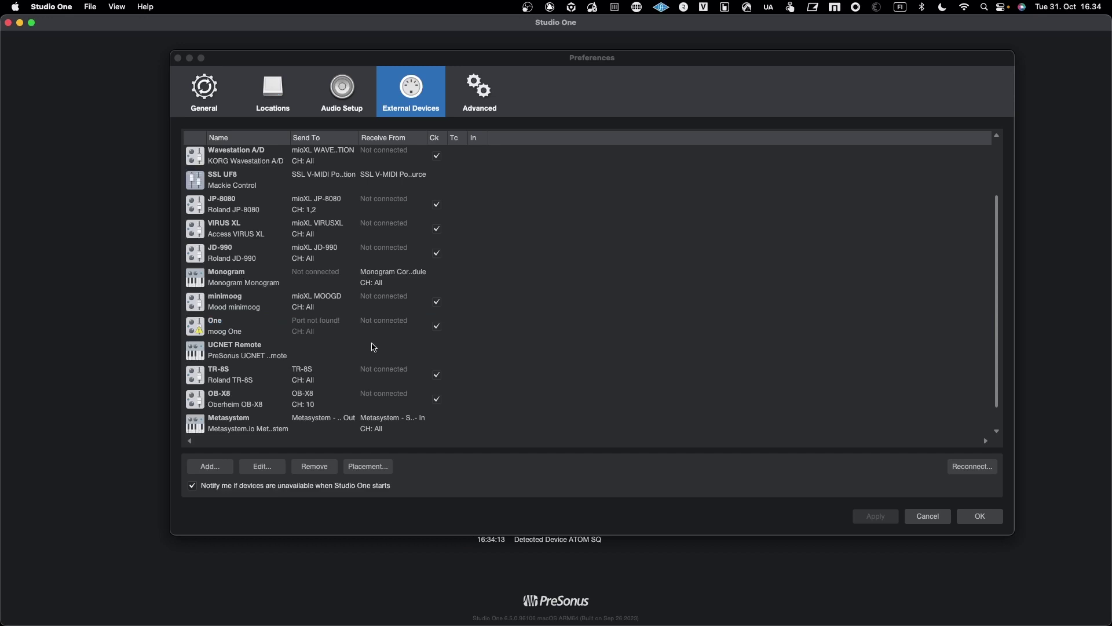
- Locate the ATOM SQ entry and inspect the Roland TR-8S device settings, including its receive port options
{"action": "scroll", "coordinate": [374, 347], "scroll_direction": "down", "scroll_amount": 1}
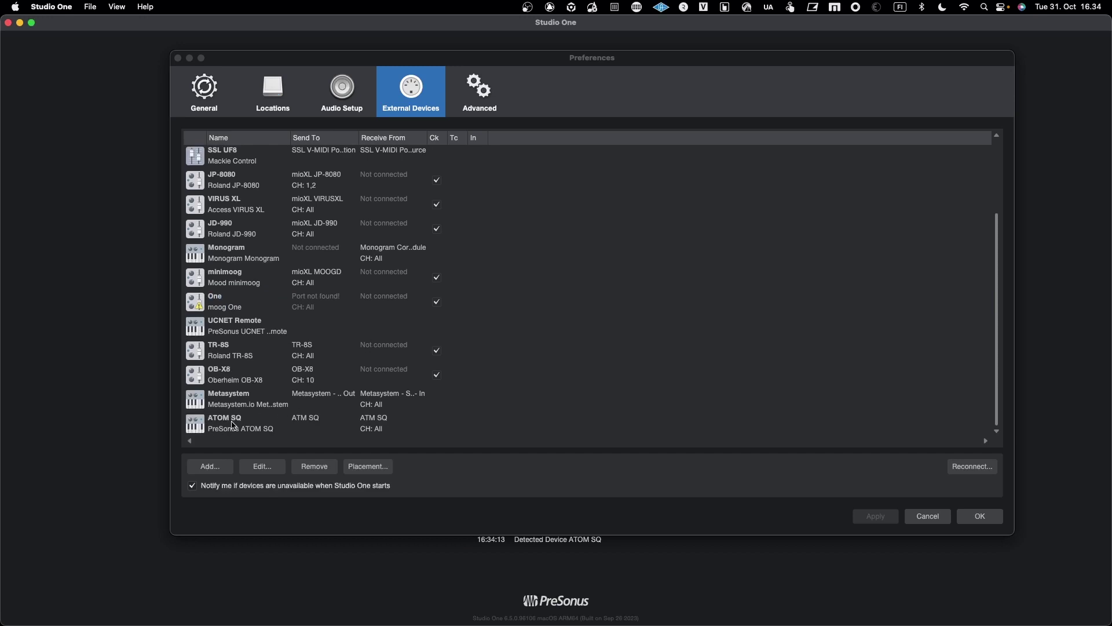
{"action": "left_click", "coordinate": [259, 429]}
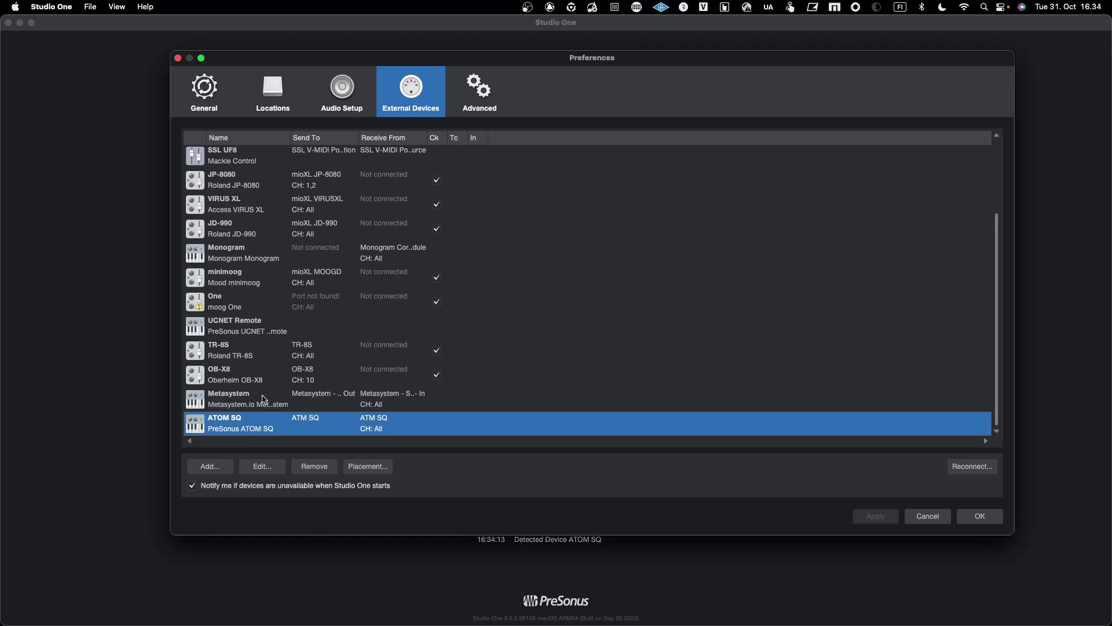
{"action": "left_click", "coordinate": [252, 354]}
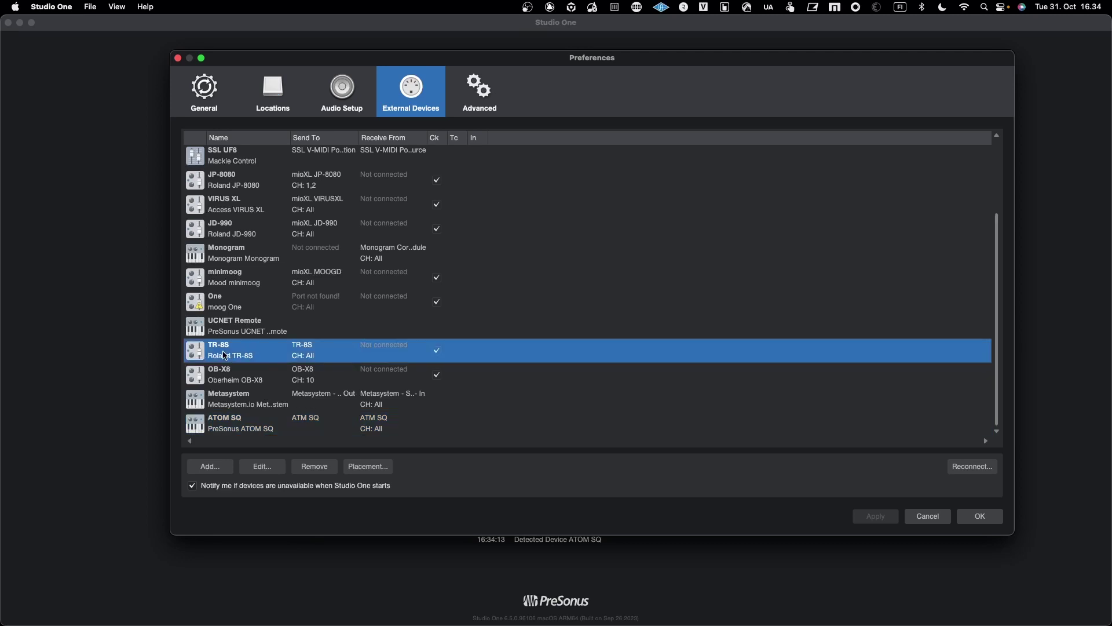
{"action": "left_click", "coordinate": [264, 468]}
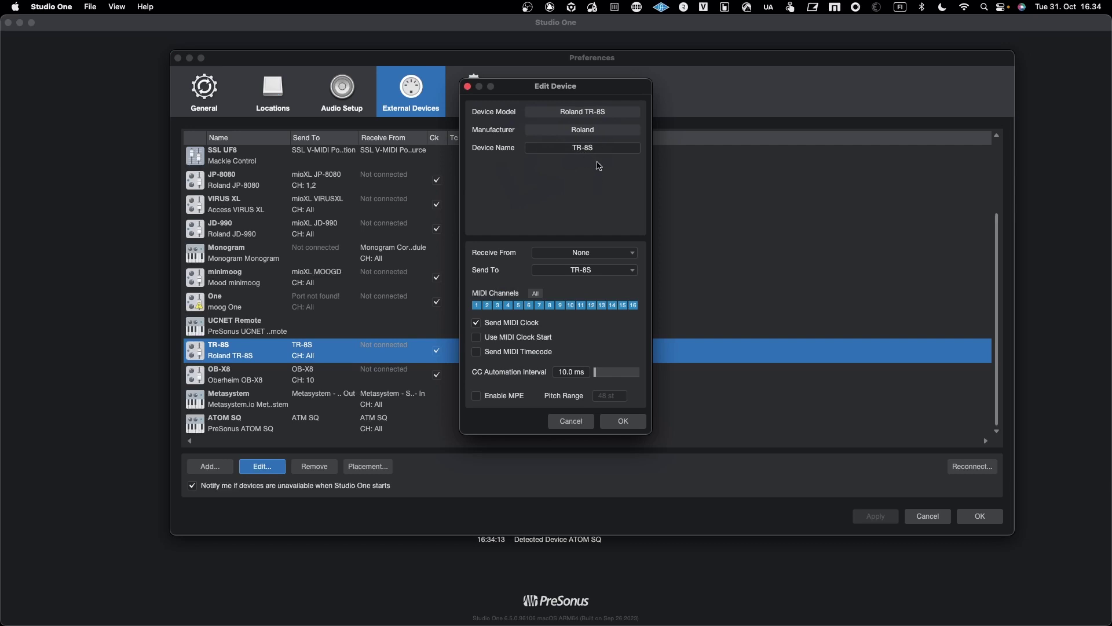
{"action": "left_click", "coordinate": [573, 253]}
{"action": "left_click", "coordinate": [573, 256]}
{"action": "left_click", "coordinate": [621, 420]}
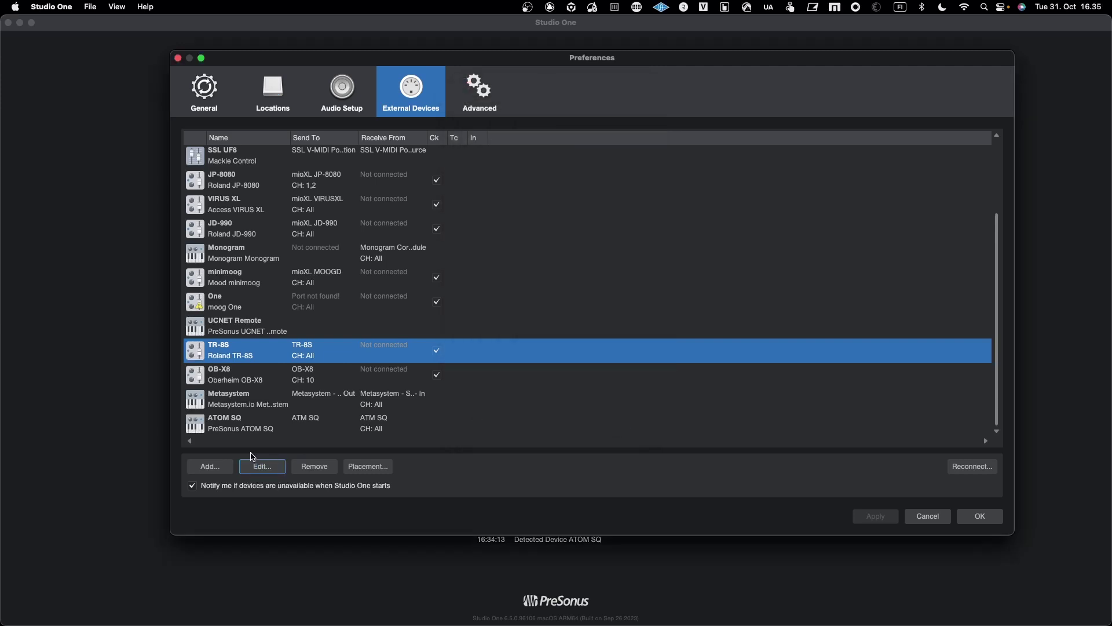
- Inspect the PreSonus ATOM SQ device settings for its MIDI channels and its receive and send ports
{"action": "left_click", "coordinate": [229, 428]}
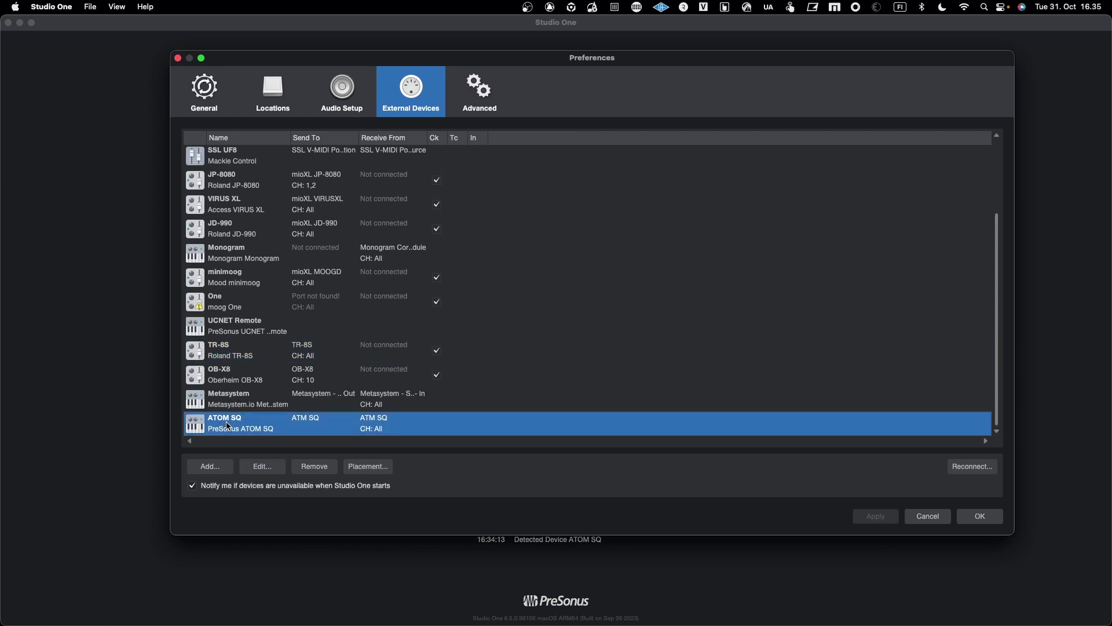
{"action": "left_click", "coordinate": [258, 468]}
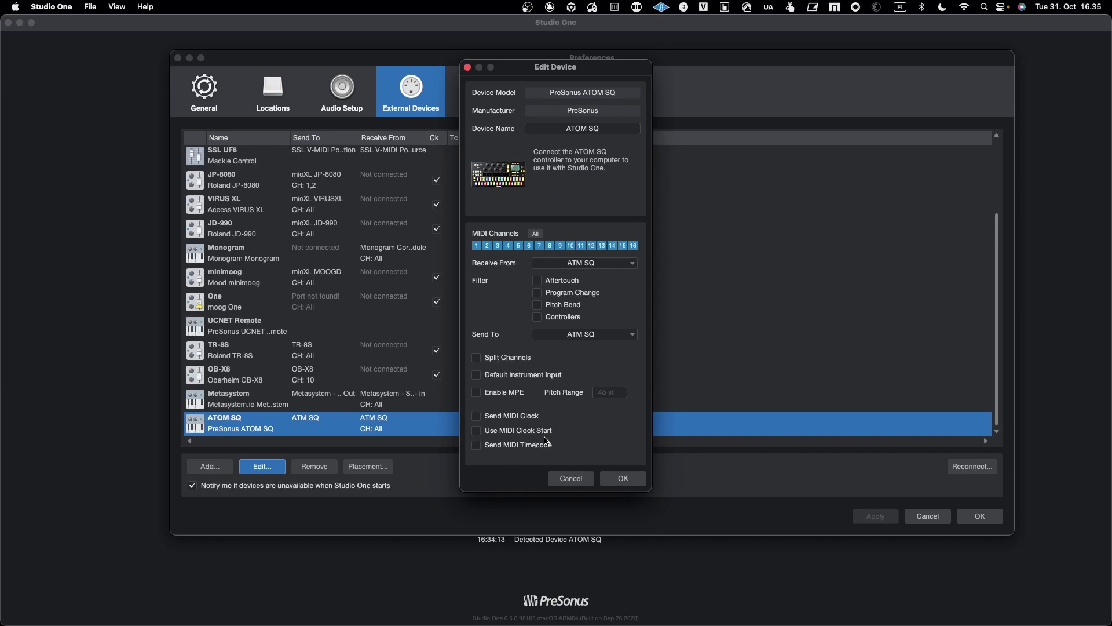
{"action": "left_click", "coordinate": [632, 480]}
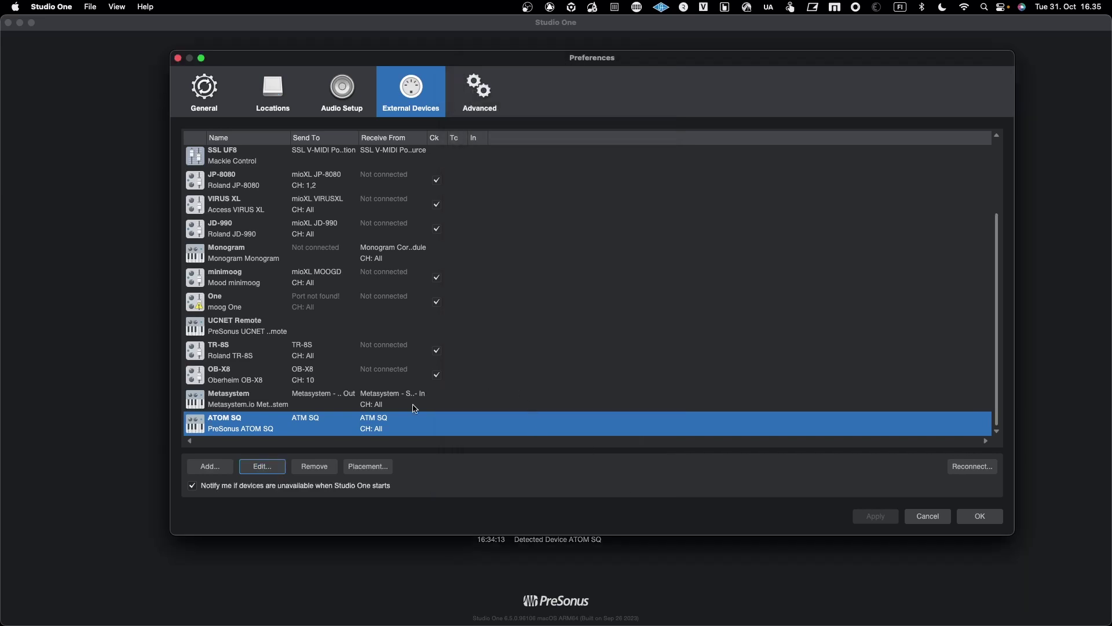
- Try OB-X8 as the receive port of the Oberheim OB-X8 device, and restore the port to None
{"action": "left_click", "coordinate": [266, 382]}
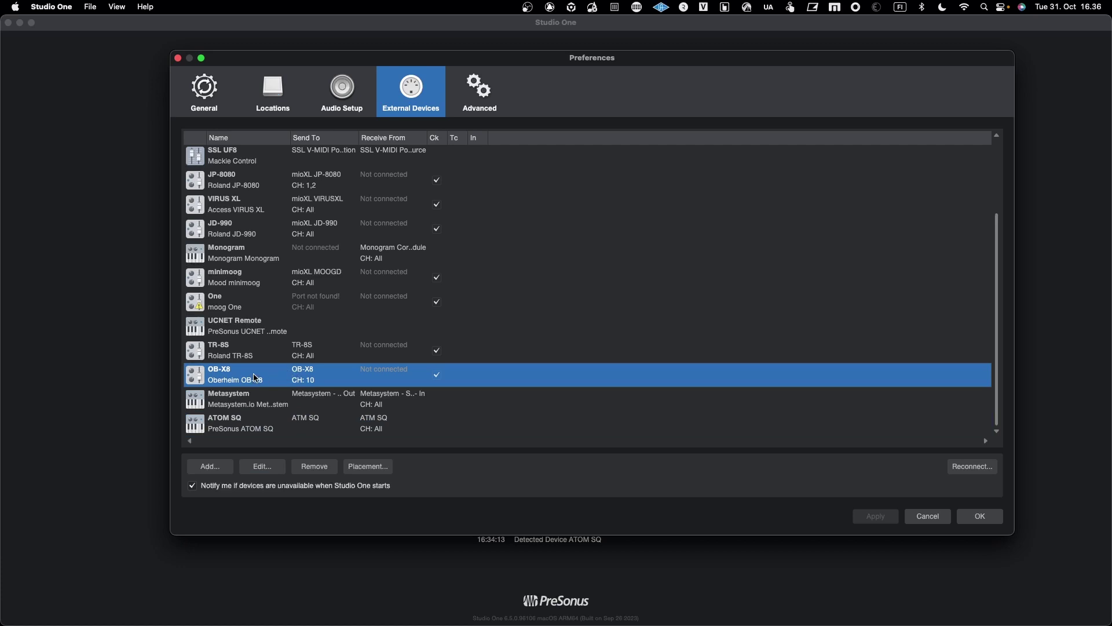
{"action": "double_click", "coordinate": [255, 377]}
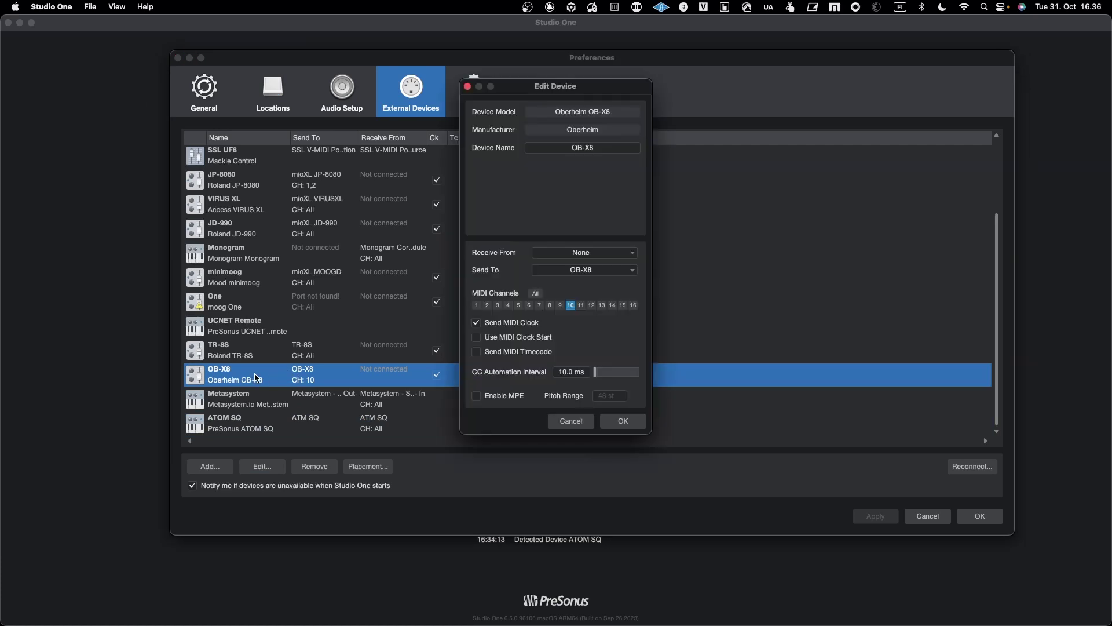
{"action": "left_click", "coordinate": [572, 254]}
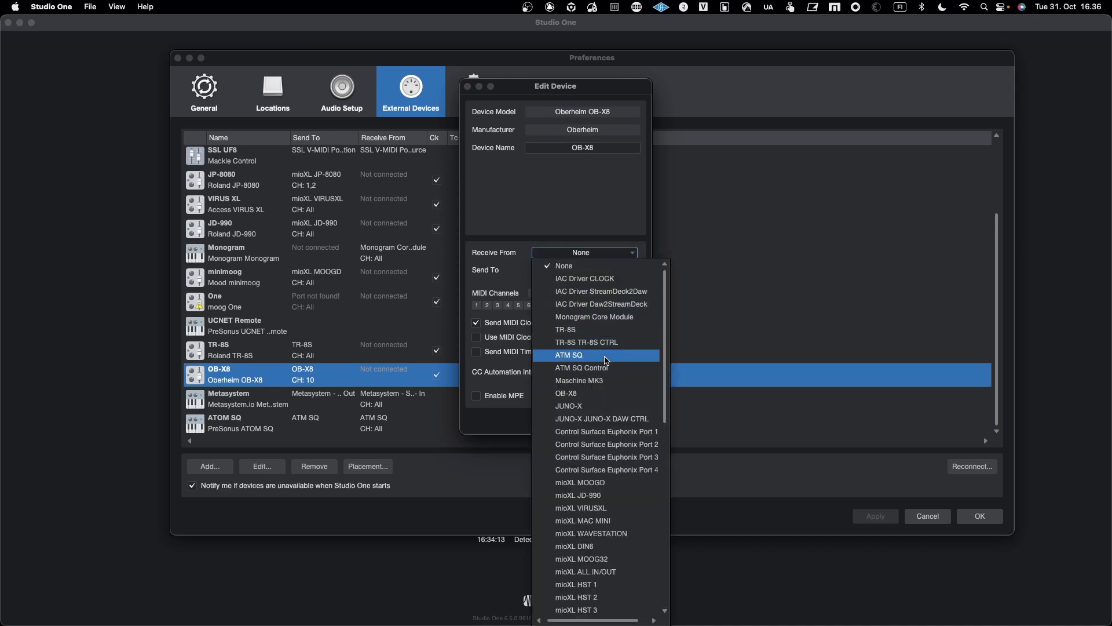
{"action": "left_click", "coordinate": [607, 394]}
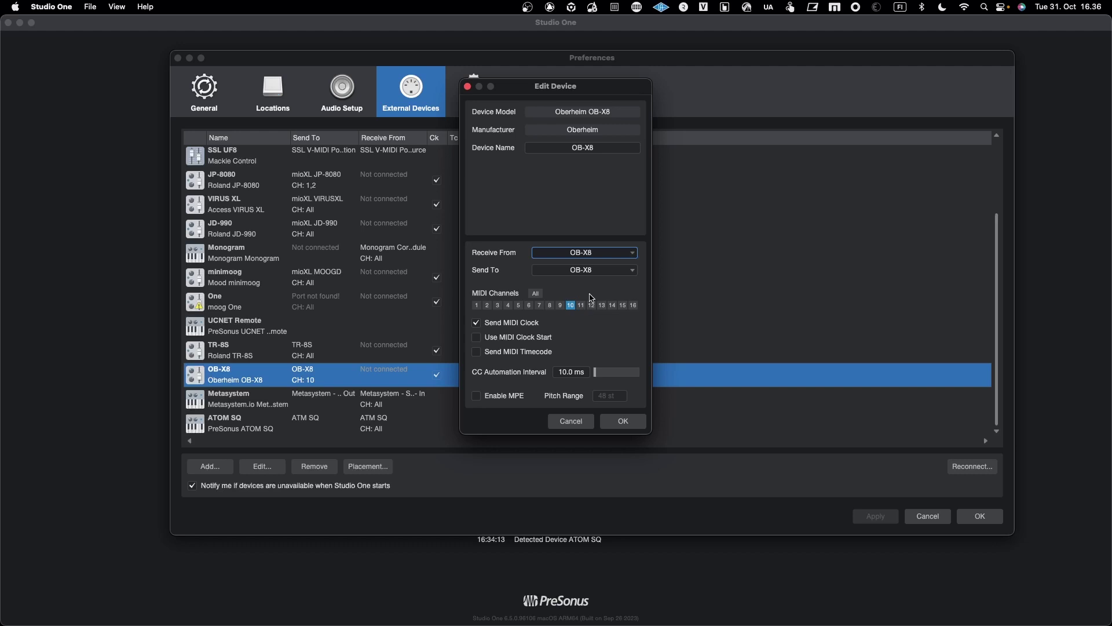
{"action": "left_click", "coordinate": [589, 263]}
{"action": "left_click", "coordinate": [584, 268]}
{"action": "left_click", "coordinate": [630, 421]}
{"action": "scroll", "coordinate": [358, 340], "scroll_direction": "up", "scroll_amount": 2}
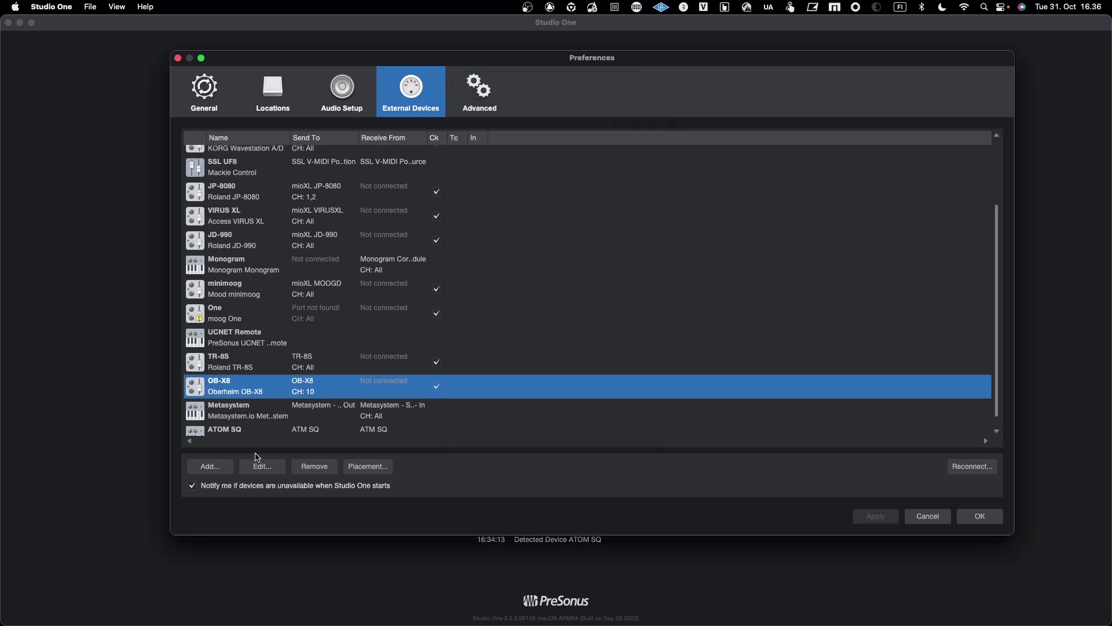
- Add a generic New Control Surface to the external devices, browsing the keyboard, instrument and manufacturer models before confirming
{"action": "left_click", "coordinate": [213, 470]}
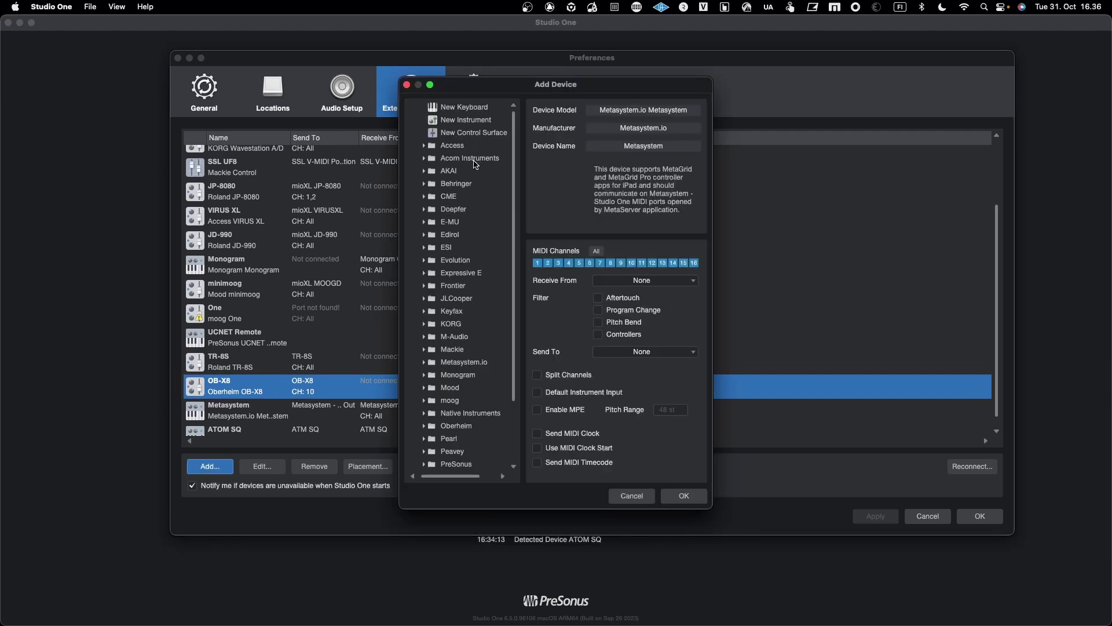
{"action": "left_click", "coordinate": [462, 109]}
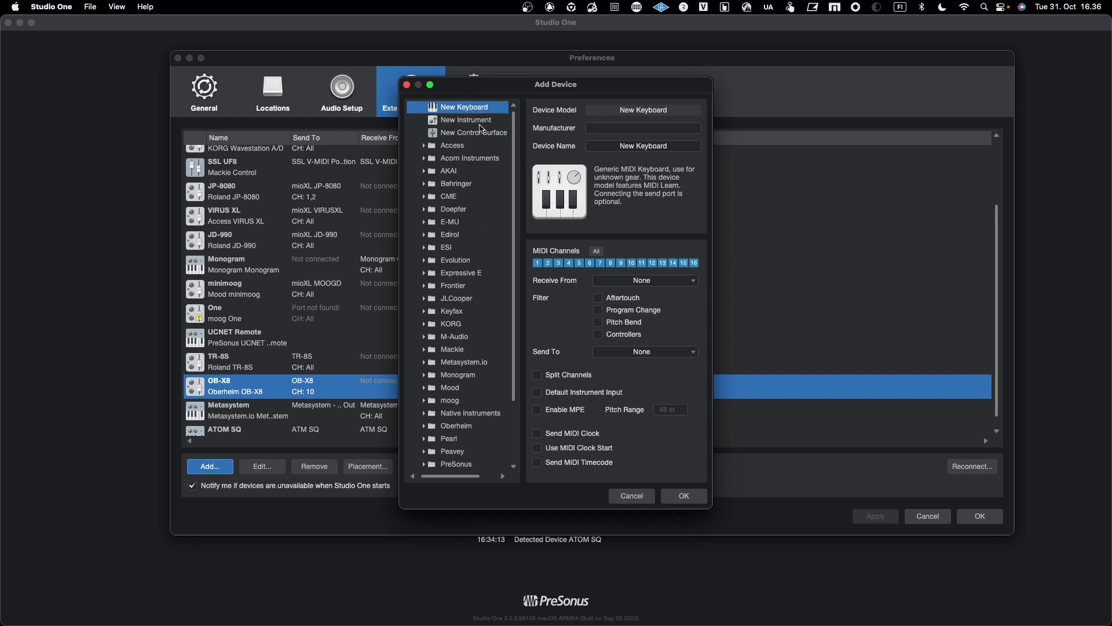
{"action": "left_click", "coordinate": [484, 122]}
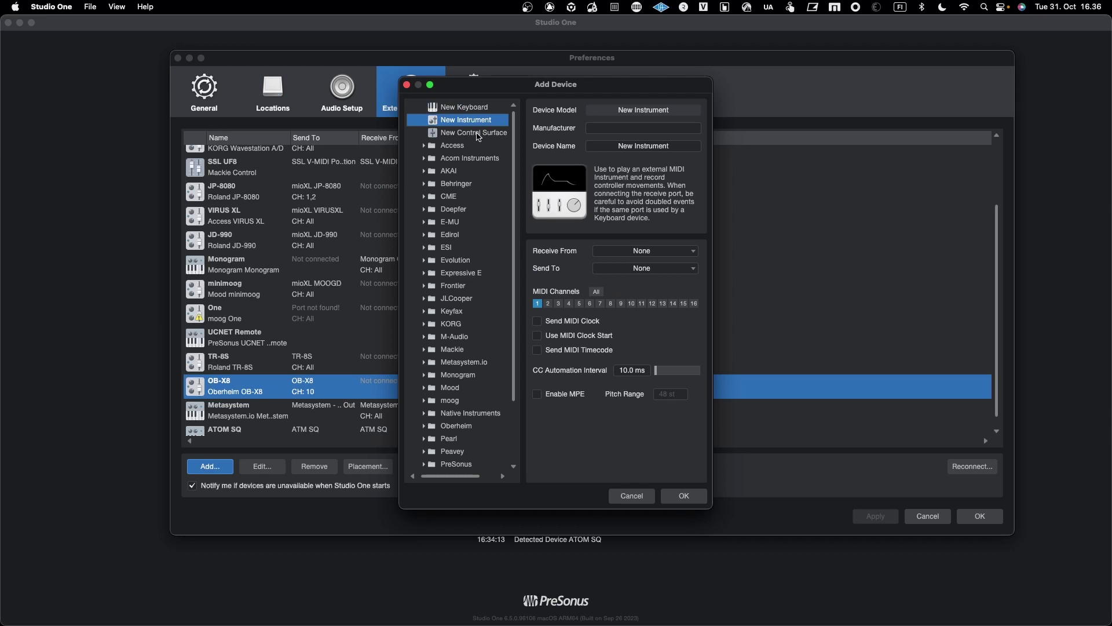
{"action": "left_click", "coordinate": [477, 135]}
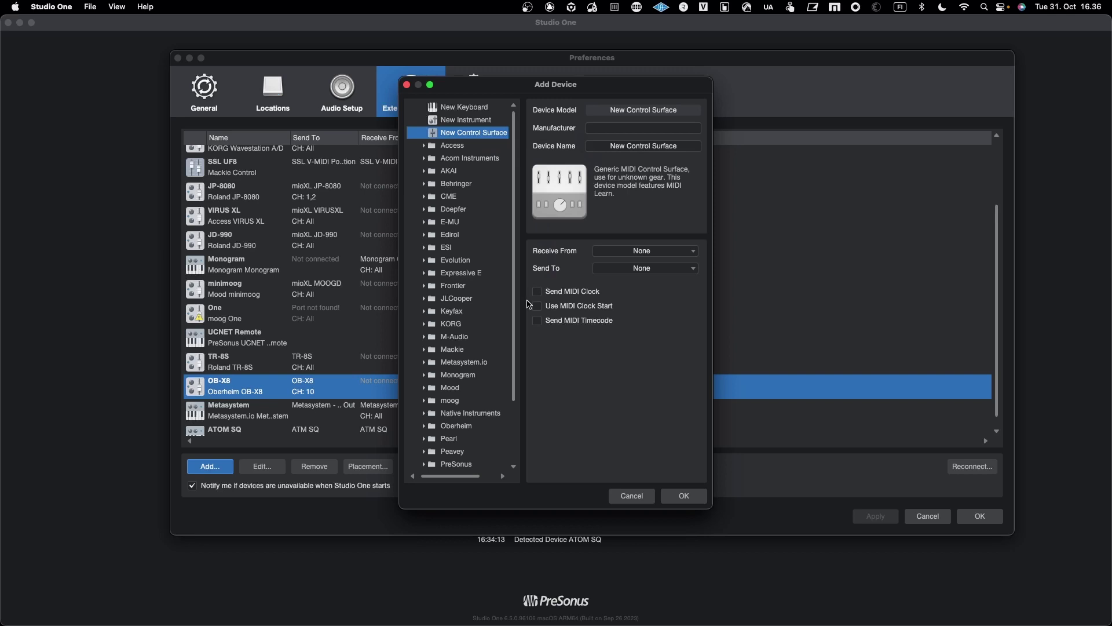
{"action": "scroll", "coordinate": [498, 363], "scroll_direction": "down", "scroll_amount": 3}
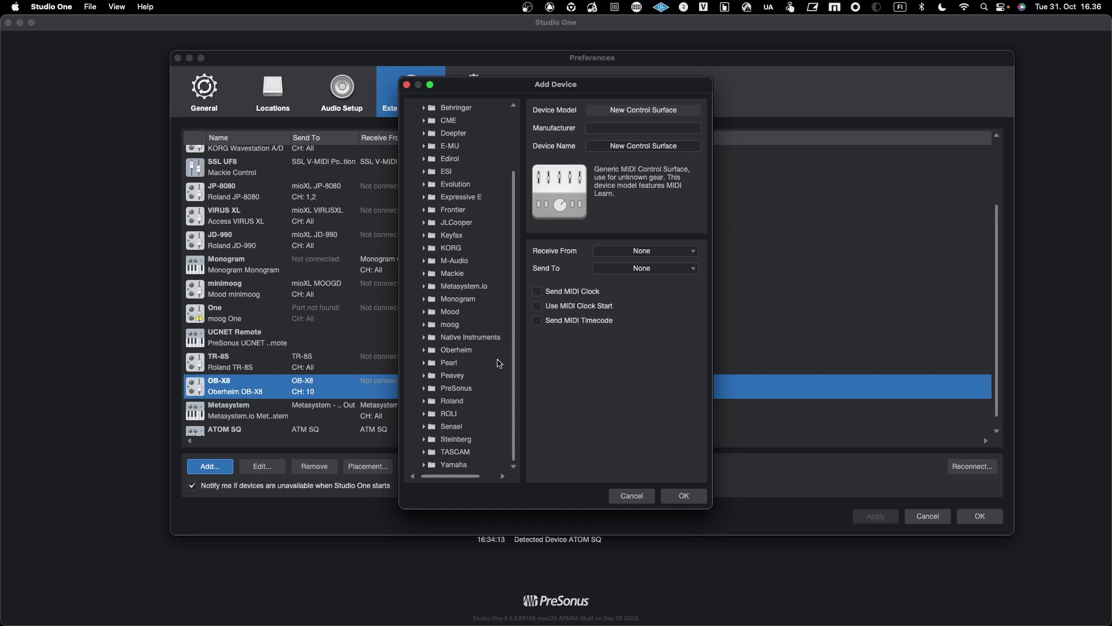
{"action": "scroll", "coordinate": [467, 335], "scroll_direction": "up", "scroll_amount": 3}
{"action": "scroll", "coordinate": [455, 281], "scroll_direction": "down", "scroll_amount": 3}
{"action": "left_click", "coordinate": [424, 287]}
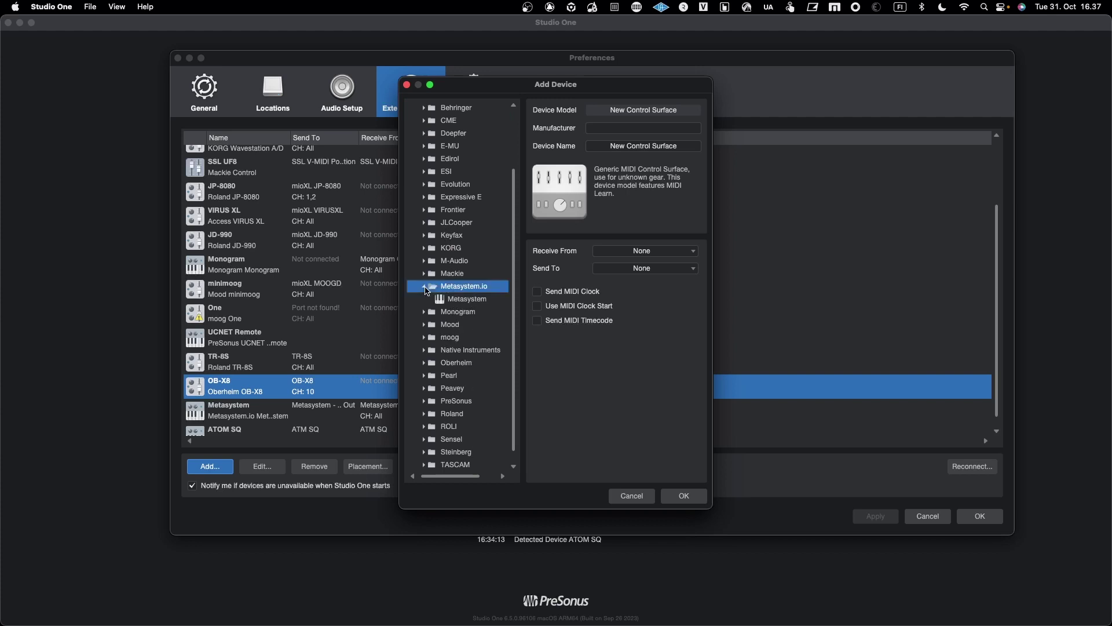
{"action": "left_click", "coordinate": [424, 287]}
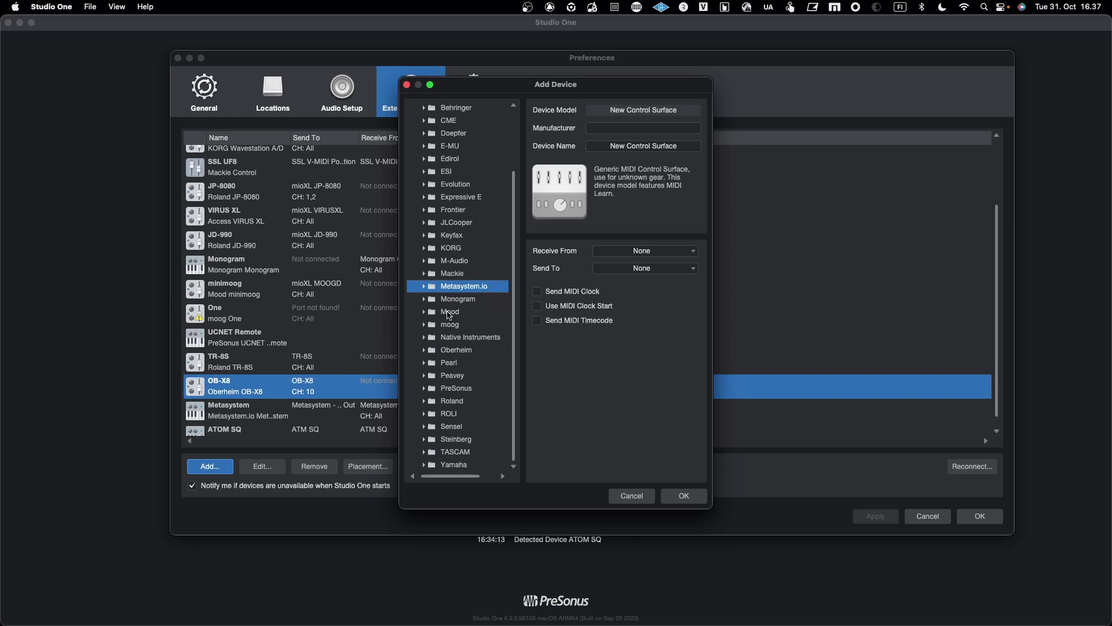
{"action": "left_click", "coordinate": [680, 494]}
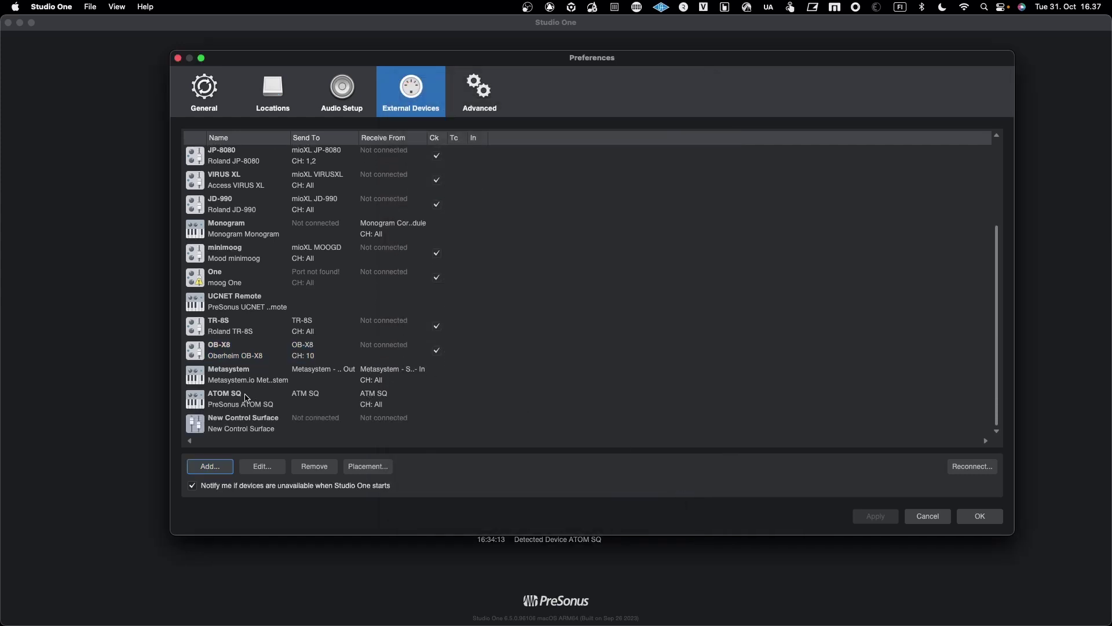
- Review the full list of external devices and accept the preferences
{"action": "left_click", "coordinate": [232, 381]}
{"action": "double_click", "coordinate": [232, 381]}
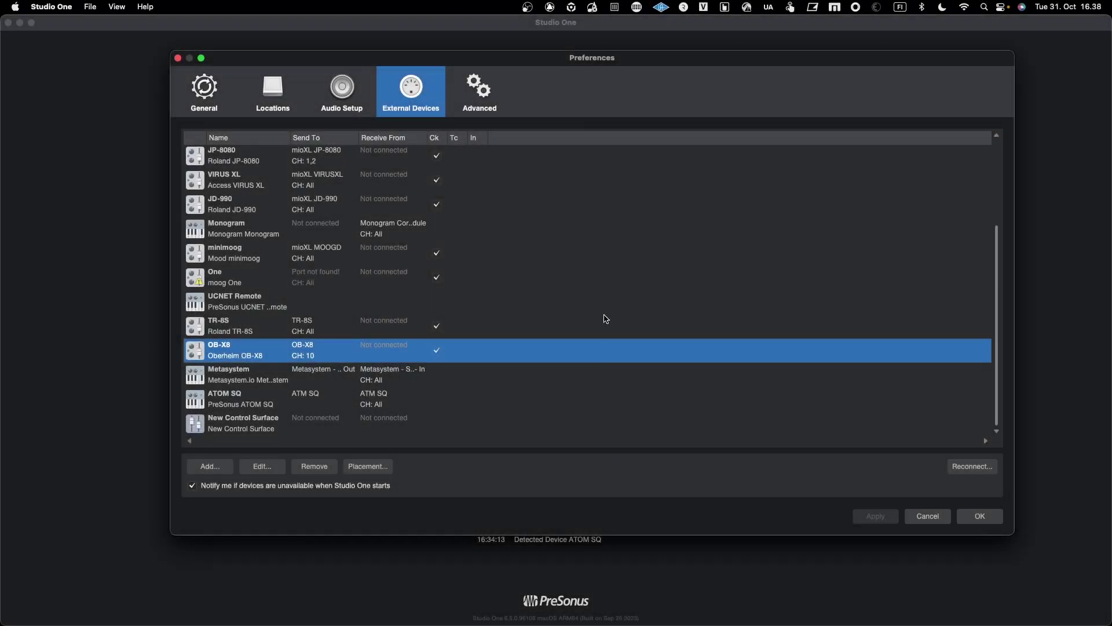
{"action": "scroll", "coordinate": [605, 319], "scroll_direction": "up", "scroll_amount": 5}
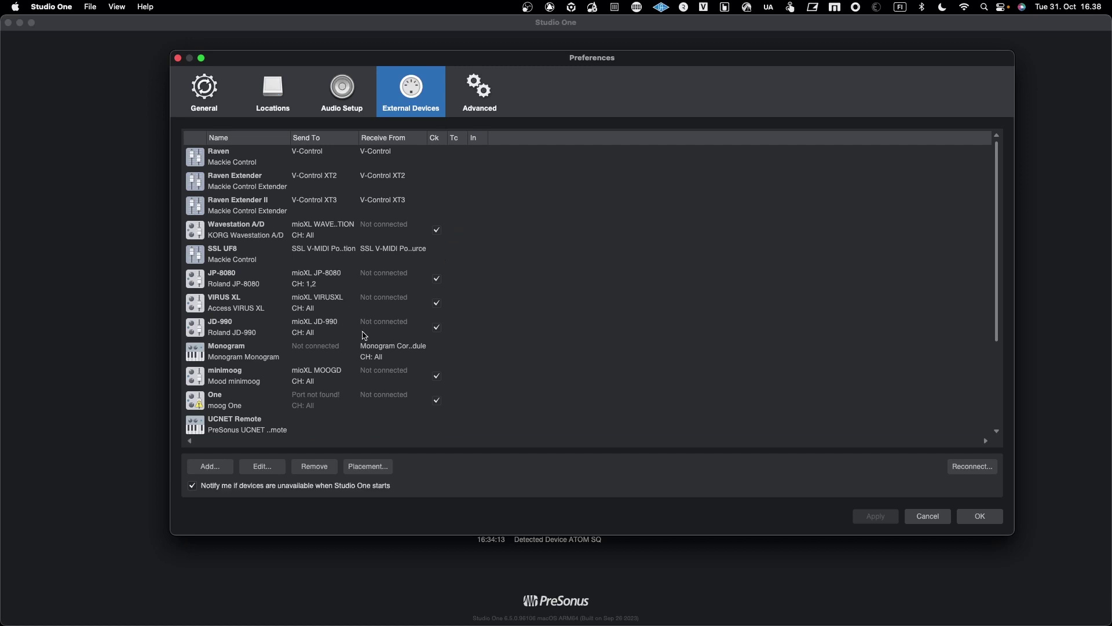
{"action": "scroll", "coordinate": [367, 335], "scroll_direction": "down", "scroll_amount": 5}
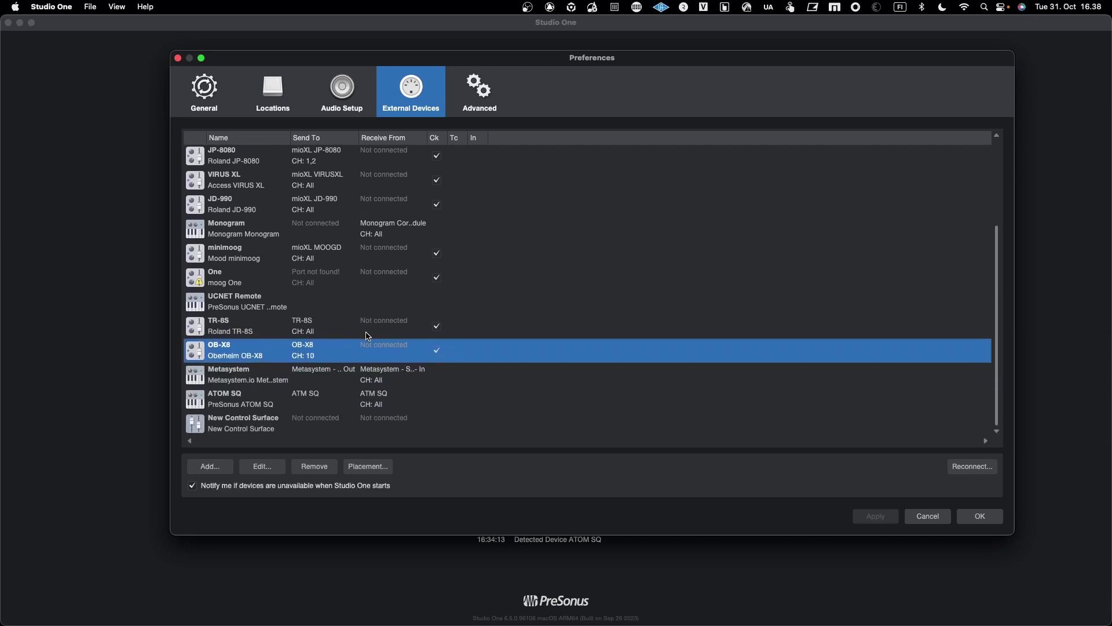
{"action": "scroll", "coordinate": [367, 335], "scroll_direction": "up", "scroll_amount": 5}
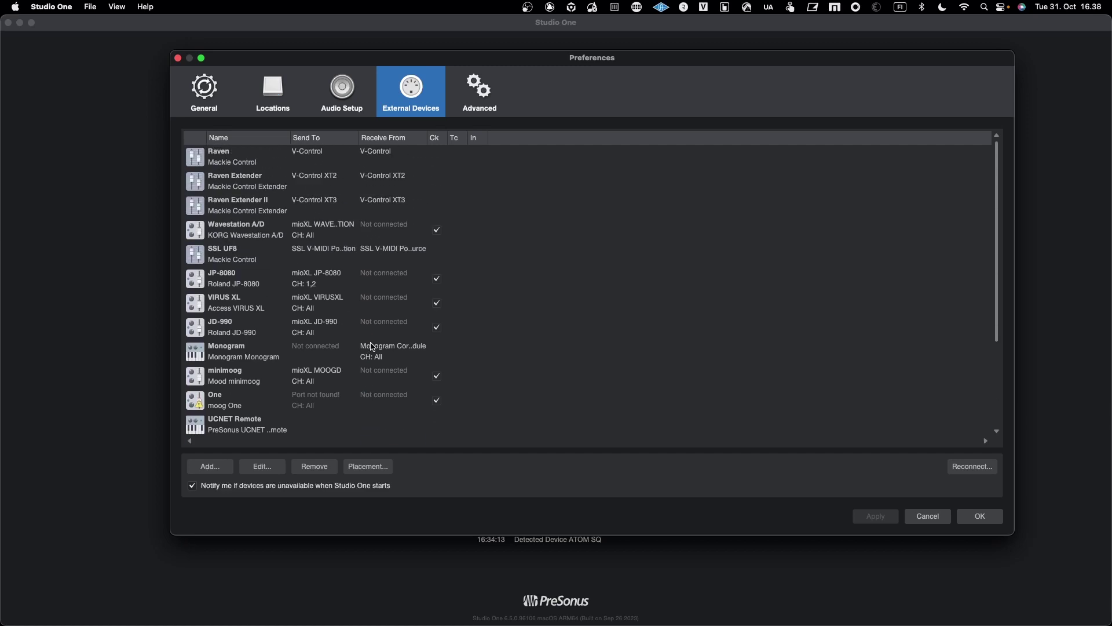
{"action": "left_click", "coordinate": [985, 516]}
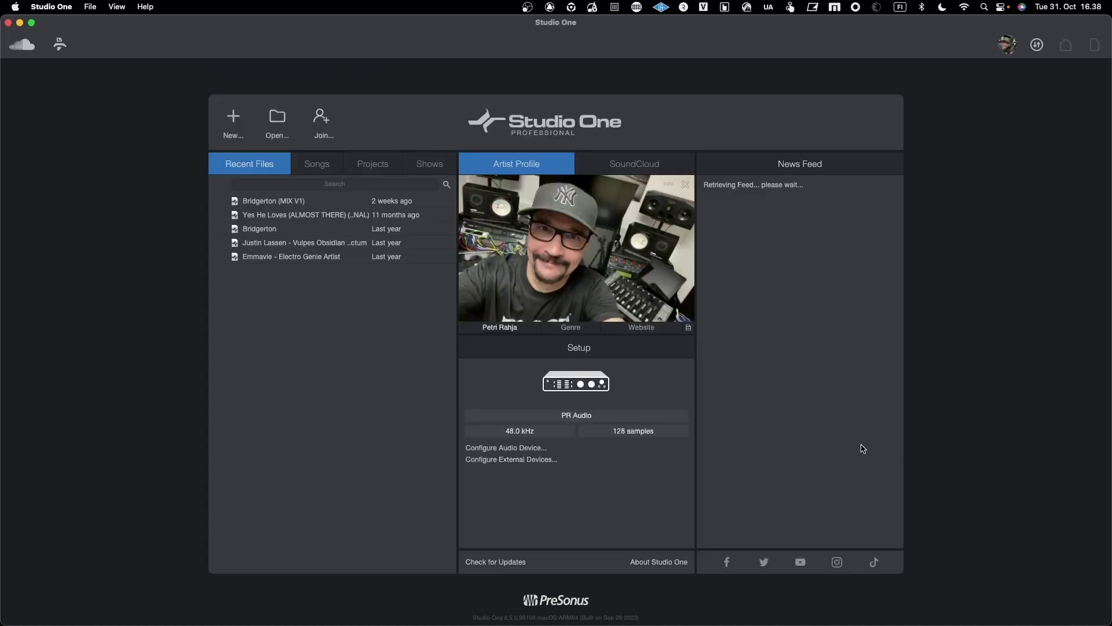
- Create a new song from the Record and Mix template at 48.0 kHz, keeping the default name
{"action": "left_click", "coordinate": [231, 122]}
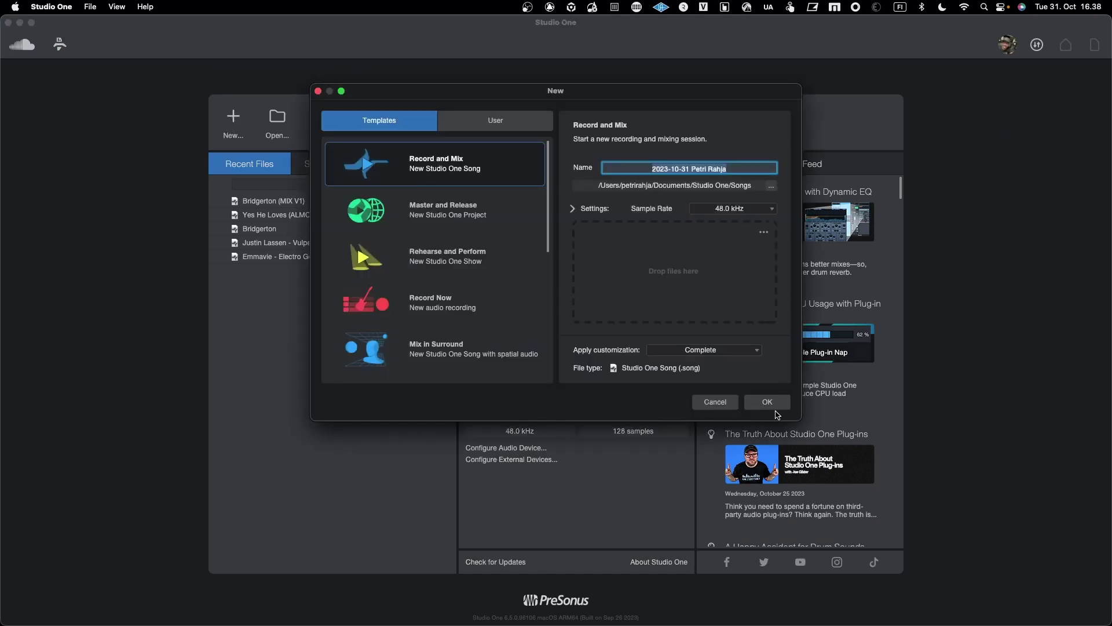
{"action": "left_click", "coordinate": [773, 405]}
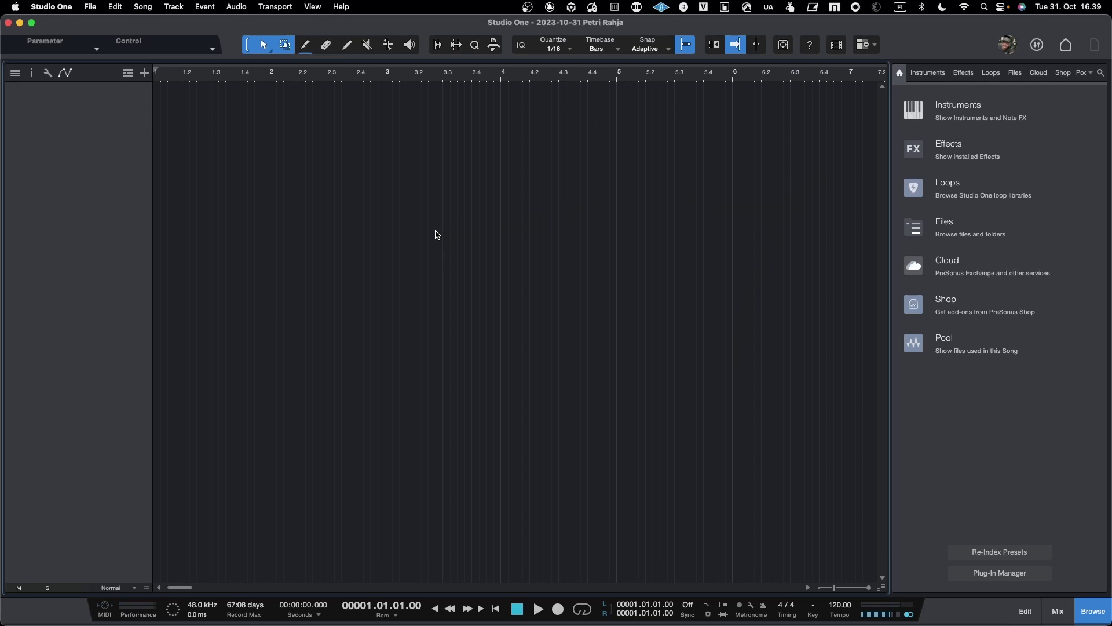
- Add an instrument track to the empty song and set its instrument output to OB-X8
{"action": "left_click", "coordinate": [173, 7]}
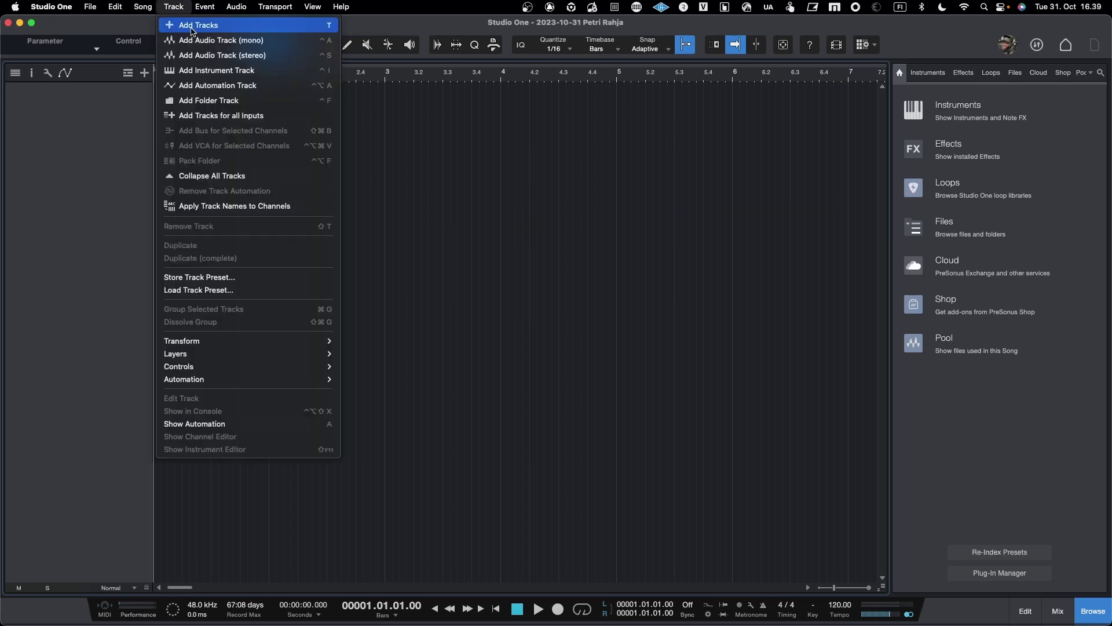
{"action": "left_click", "coordinate": [219, 74]}
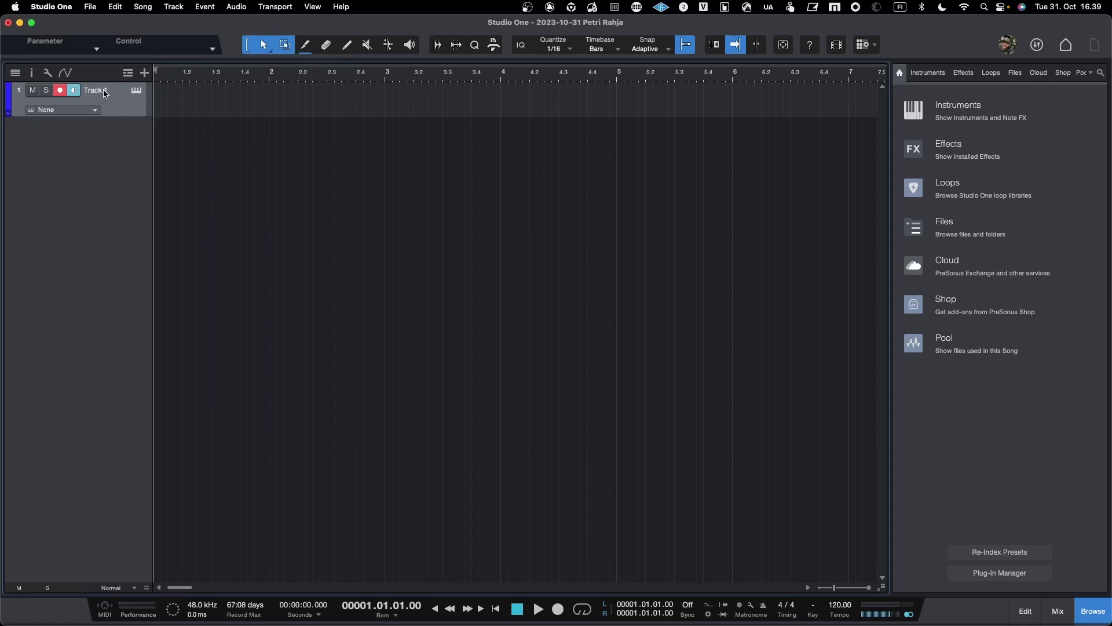
{"action": "left_click", "coordinate": [95, 111]}
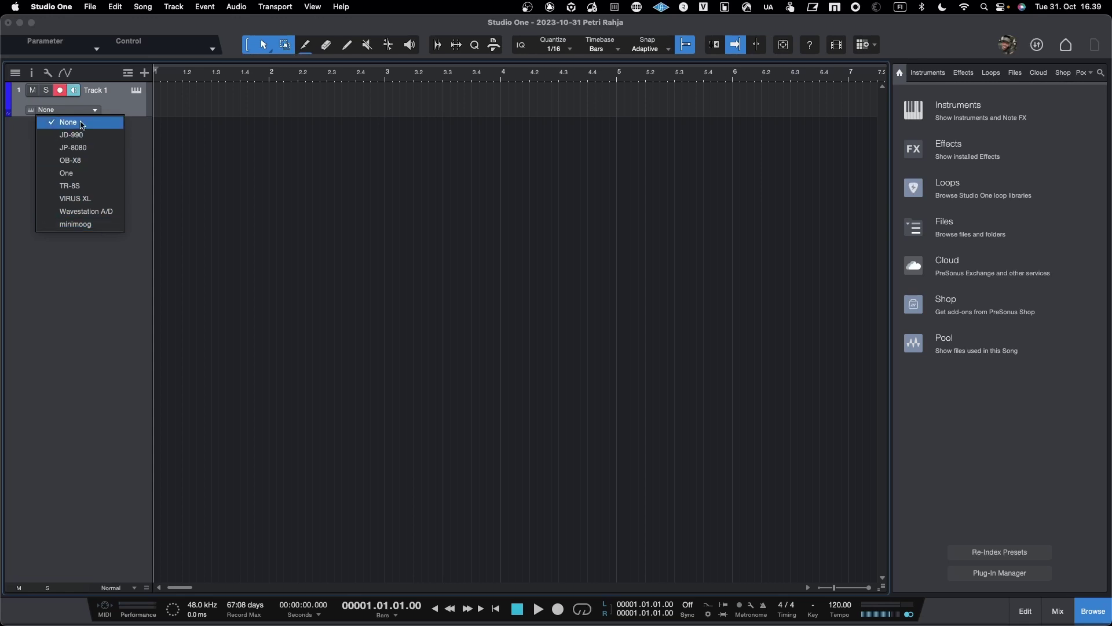
{"action": "left_click", "coordinate": [85, 160]}
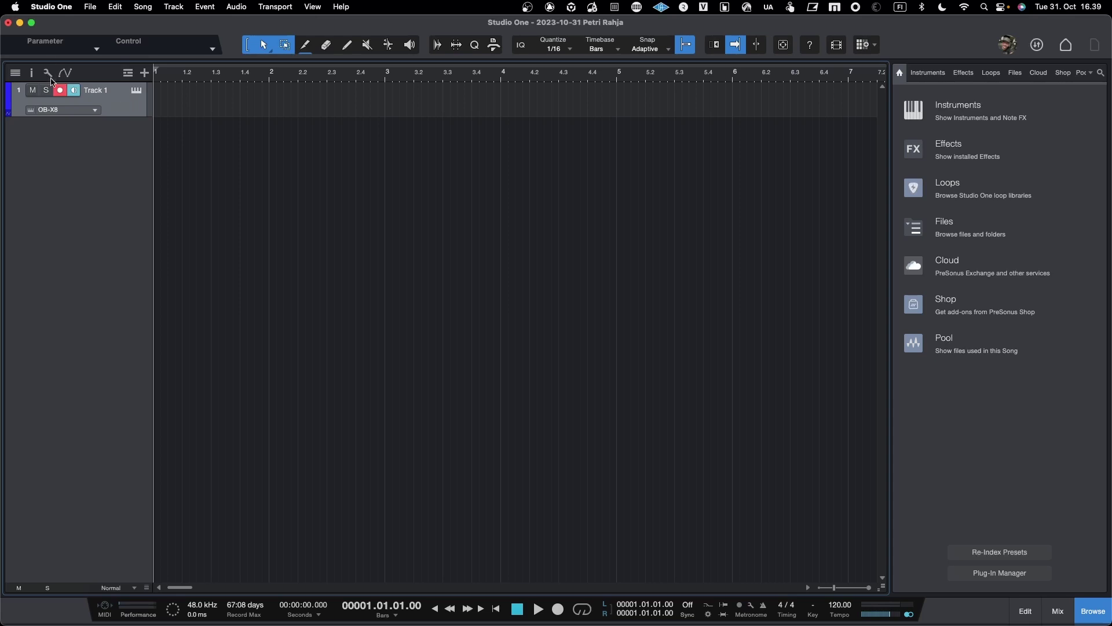
- Show the inspector for Track 1, enlarge its track settings section, and check the available input and channel options
{"action": "left_click", "coordinate": [31, 73]}
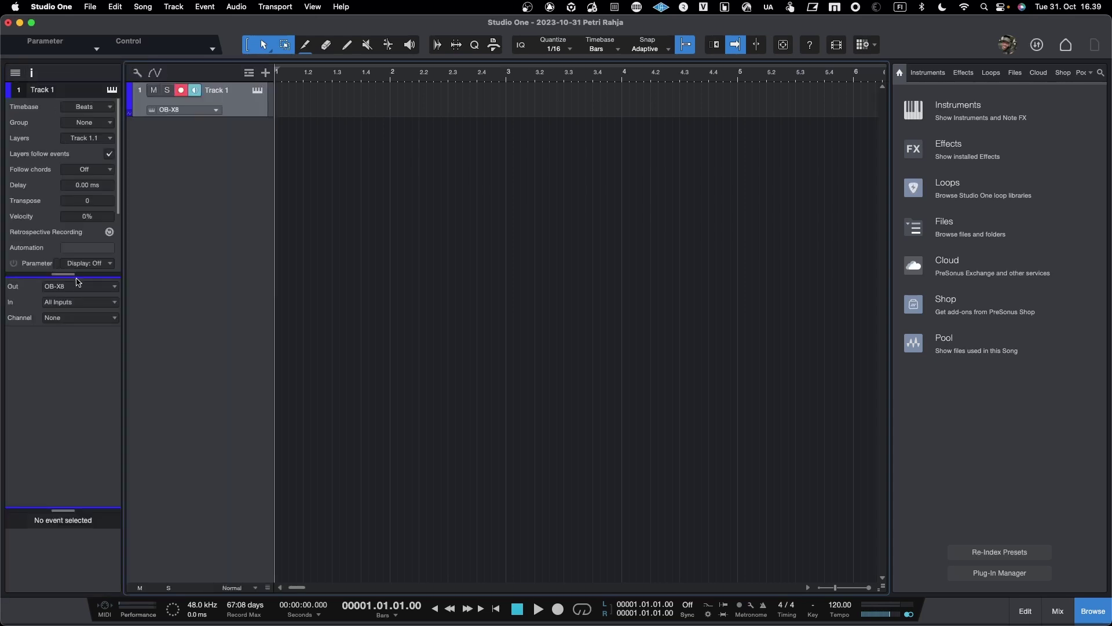
{"action": "left_click_drag", "start_coordinate": [77, 277], "coordinate": [75, 325]}
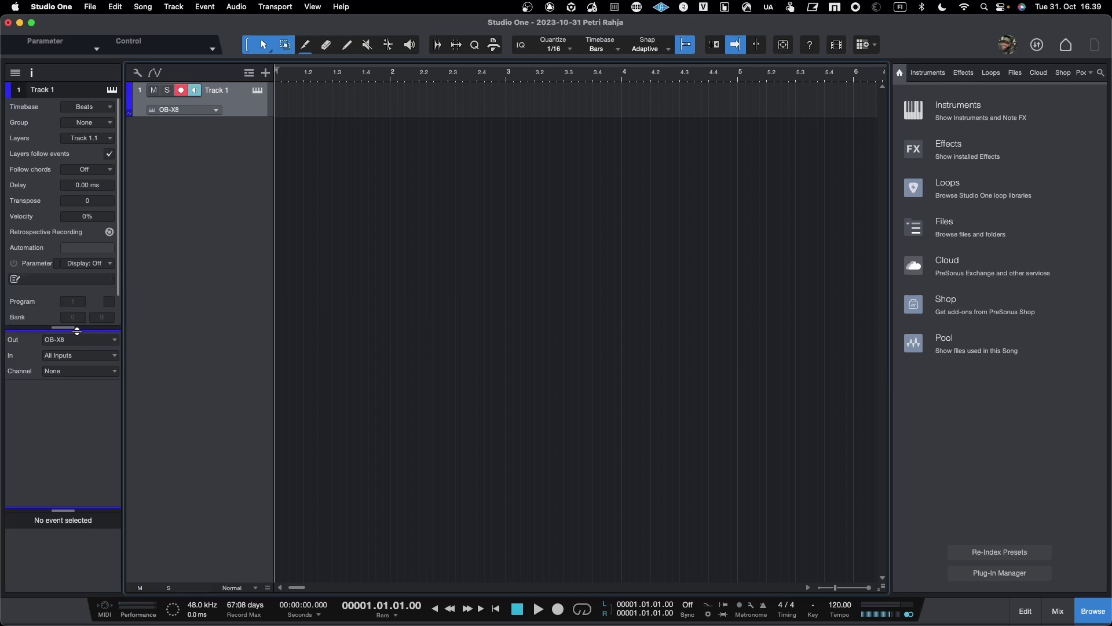
{"action": "scroll", "coordinate": [71, 300], "scroll_direction": "down", "scroll_amount": 2}
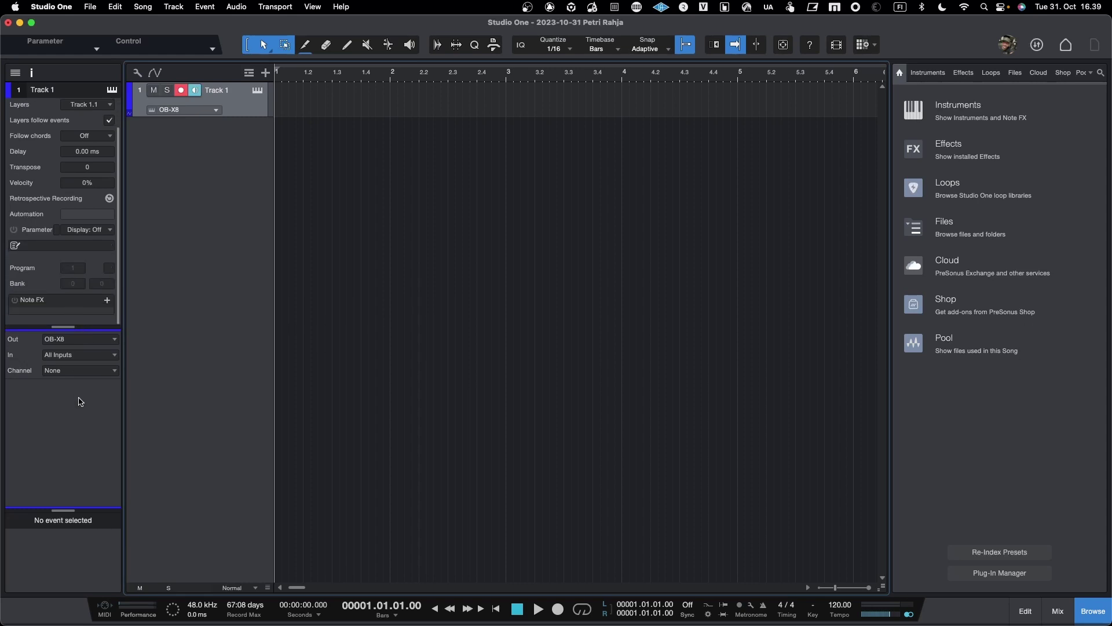
{"action": "left_click", "coordinate": [65, 356]}
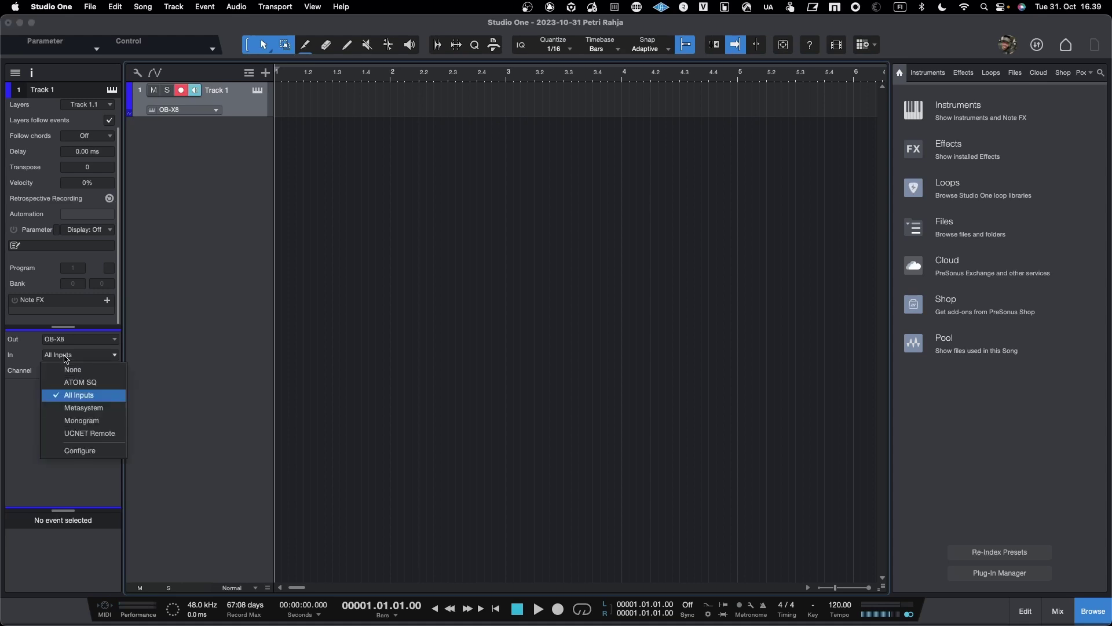
{"action": "left_click", "coordinate": [67, 356]}
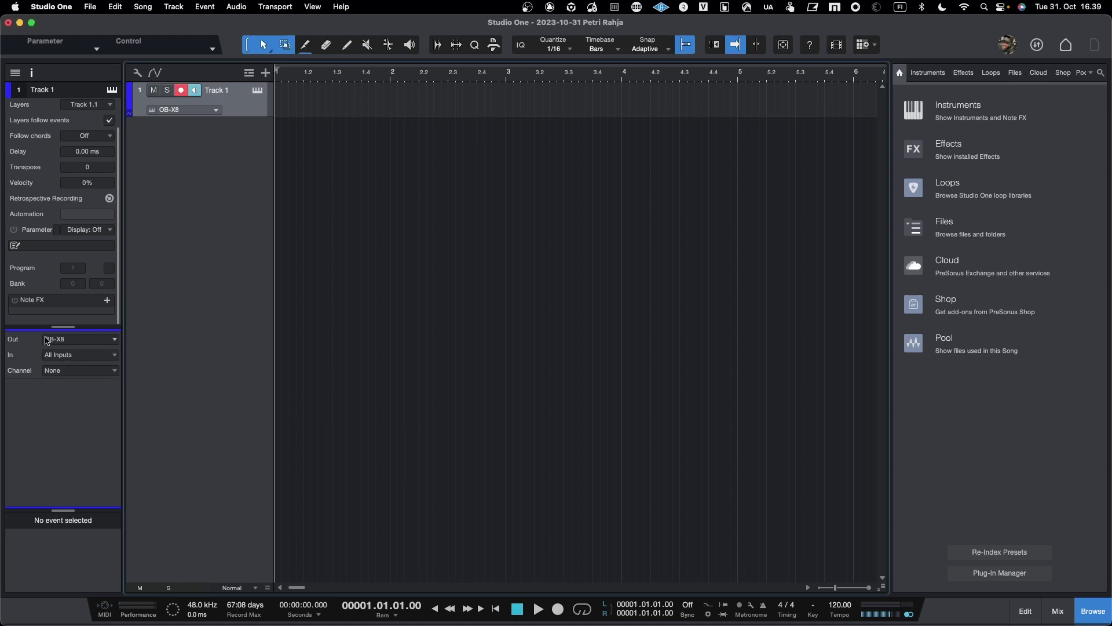
{"action": "left_click", "coordinate": [76, 374]}
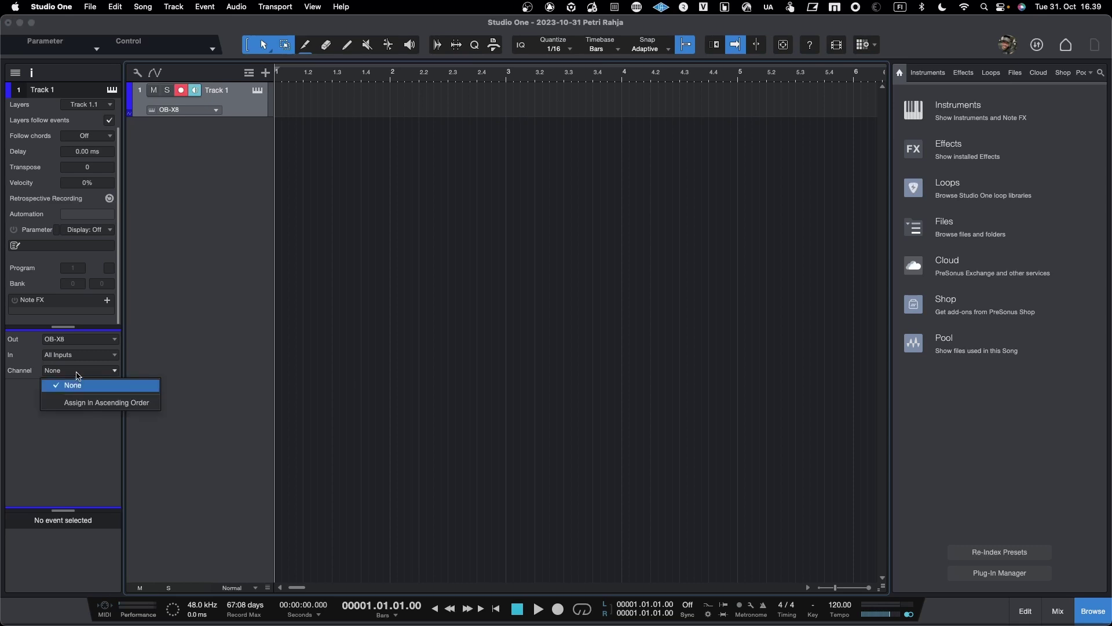
{"action": "left_click", "coordinate": [77, 375]}
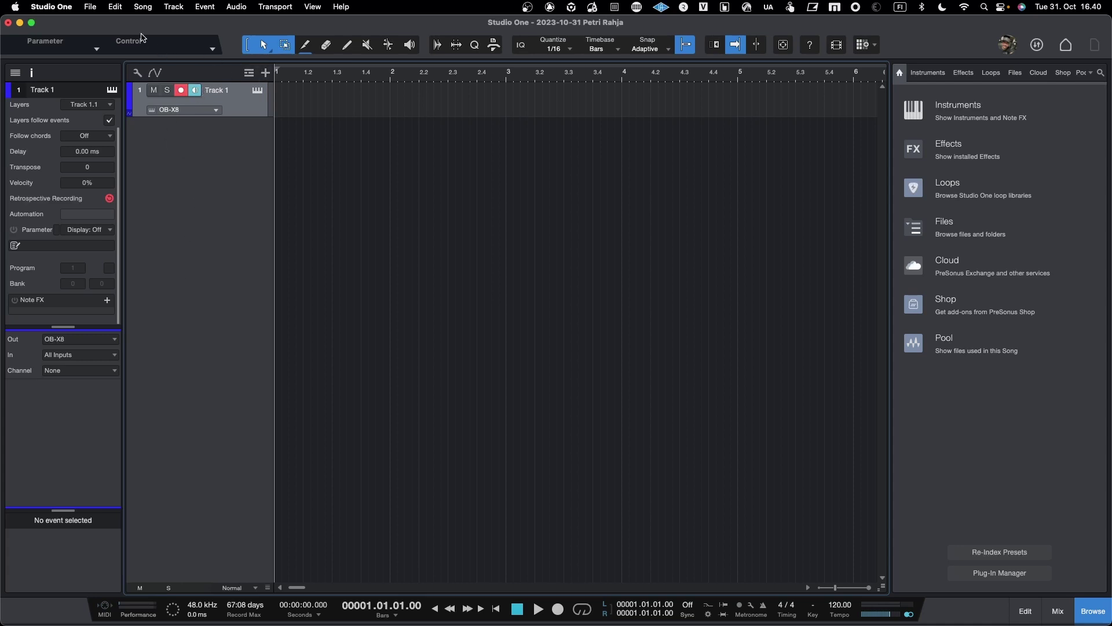
- Add a stereo audio track with OB-X8 - B LINE 9 + 10 as its input, and enable monitoring on it
{"action": "left_click", "coordinate": [91, 7]}
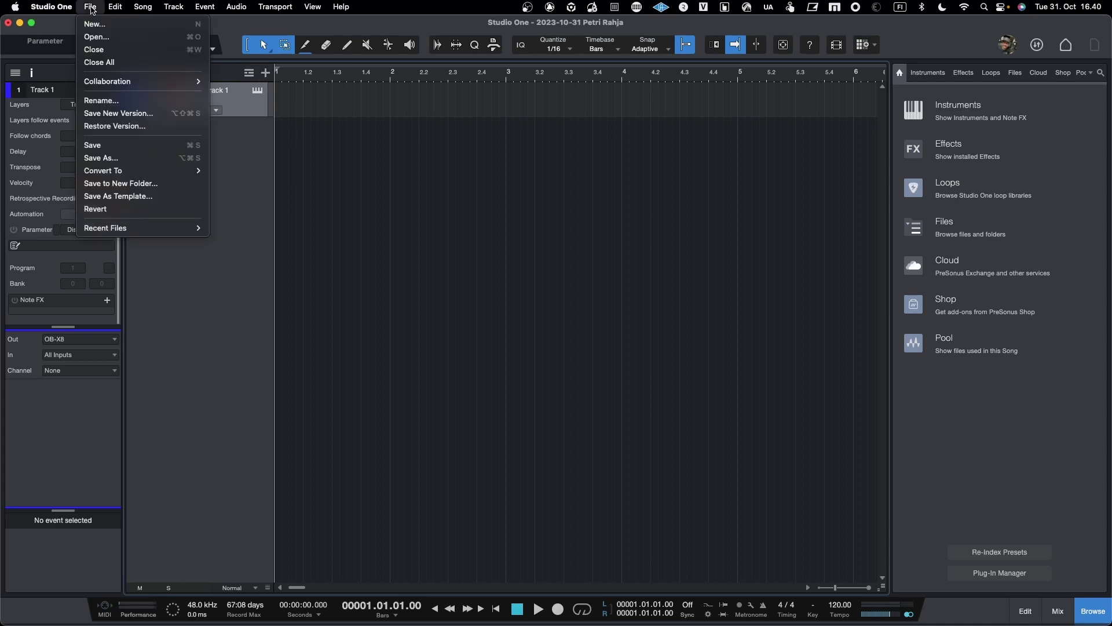
{"action": "mouse_move", "coordinate": [143, 8]}
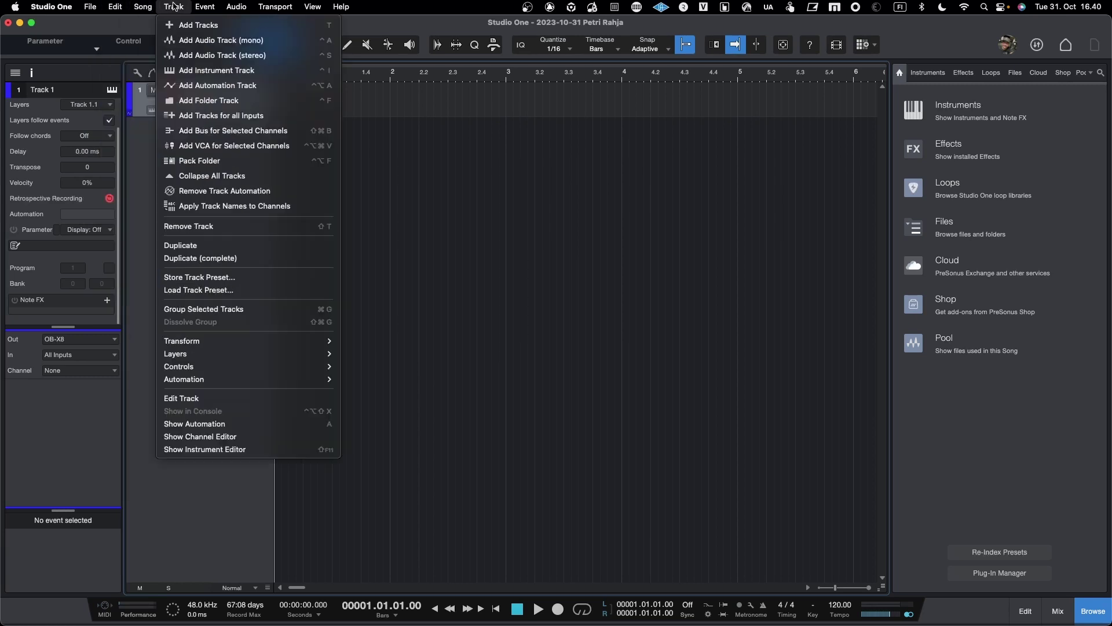
{"action": "left_click", "coordinate": [199, 56]}
{"action": "left_click", "coordinate": [172, 145]}
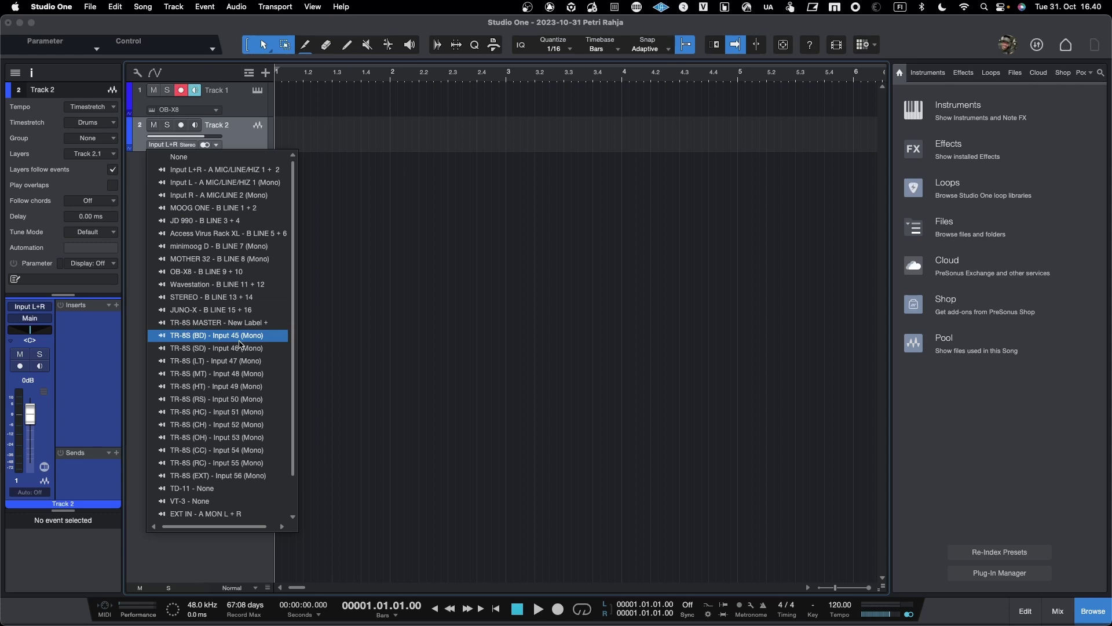
{"action": "left_click", "coordinate": [212, 274]}
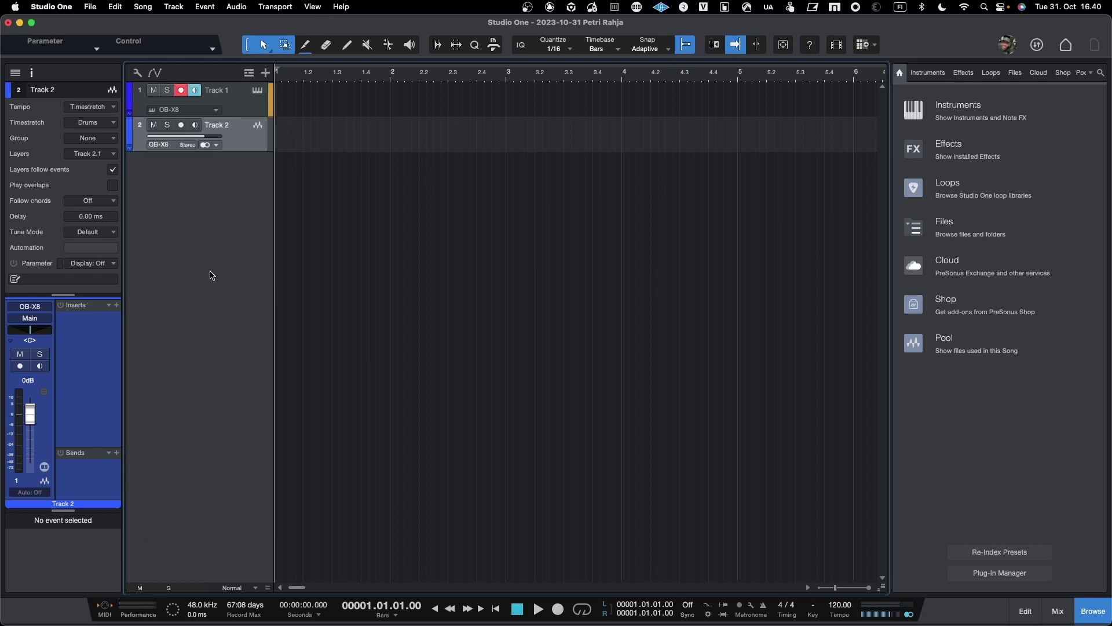
{"action": "left_click", "coordinate": [195, 126]}
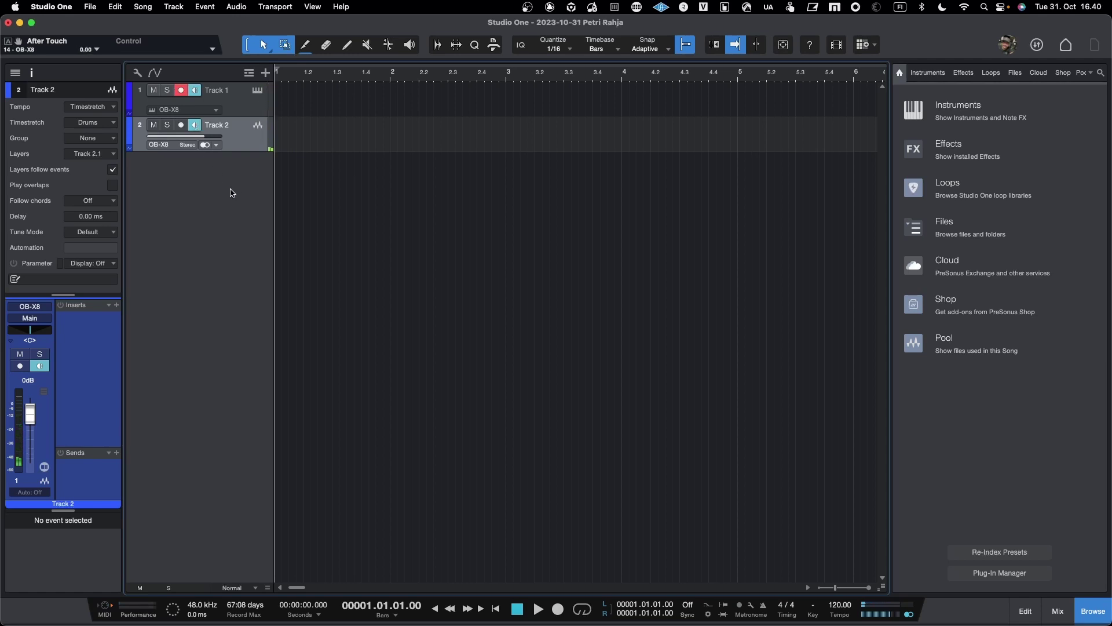
- Check the output options of Track 1, try ATOM SQ as its input, and restore the input to All Inputs
{"action": "left_click", "coordinate": [203, 113]}
{"action": "left_click", "coordinate": [204, 113]}
{"action": "left_click", "coordinate": [221, 103]}
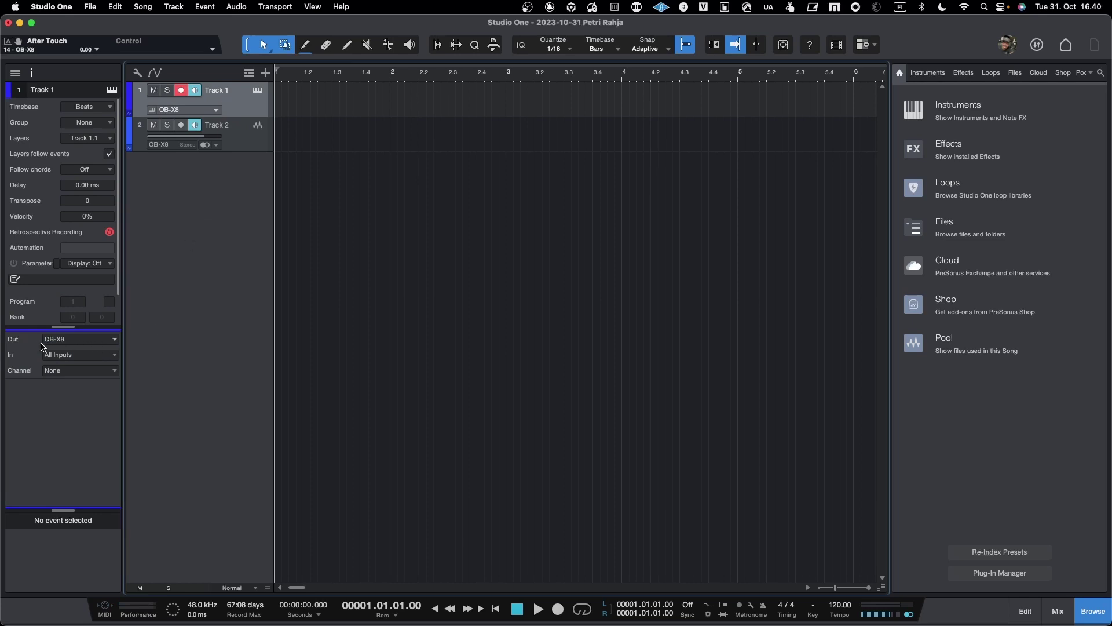
{"action": "left_click", "coordinate": [67, 342]}
{"action": "left_click", "coordinate": [67, 341]}
{"action": "left_click", "coordinate": [67, 357]}
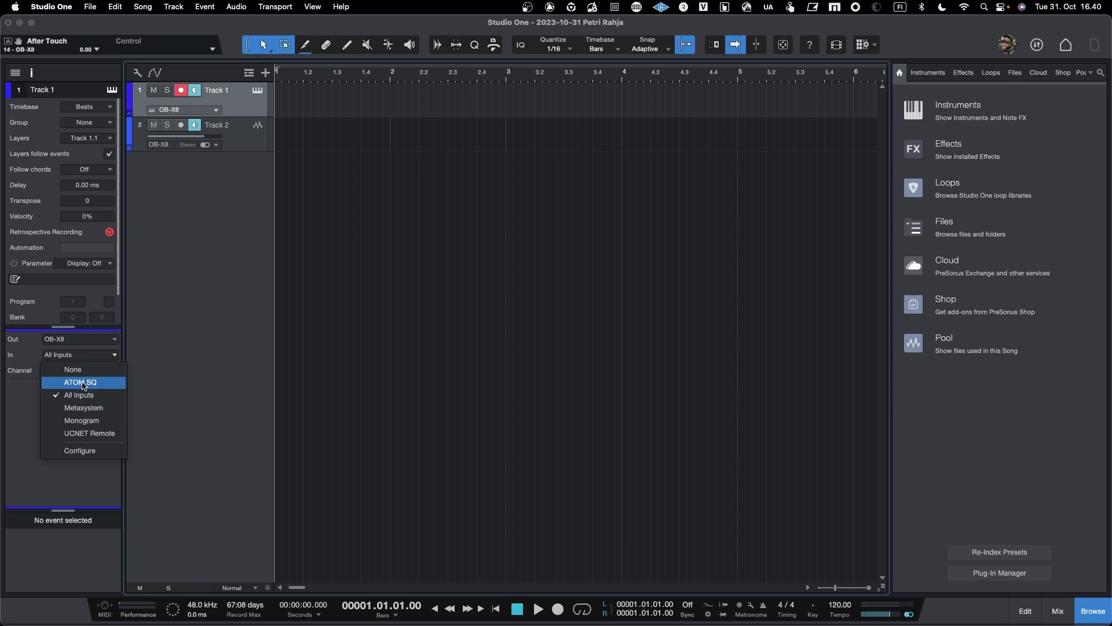
{"action": "left_click", "coordinate": [81, 383]}
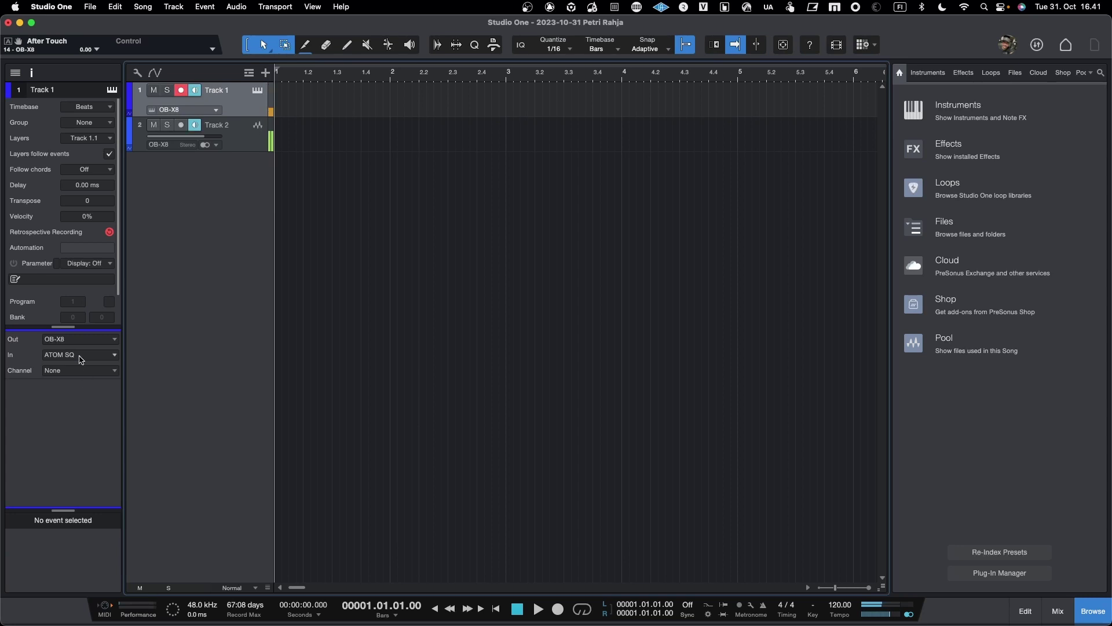
{"action": "left_click", "coordinate": [80, 358]}
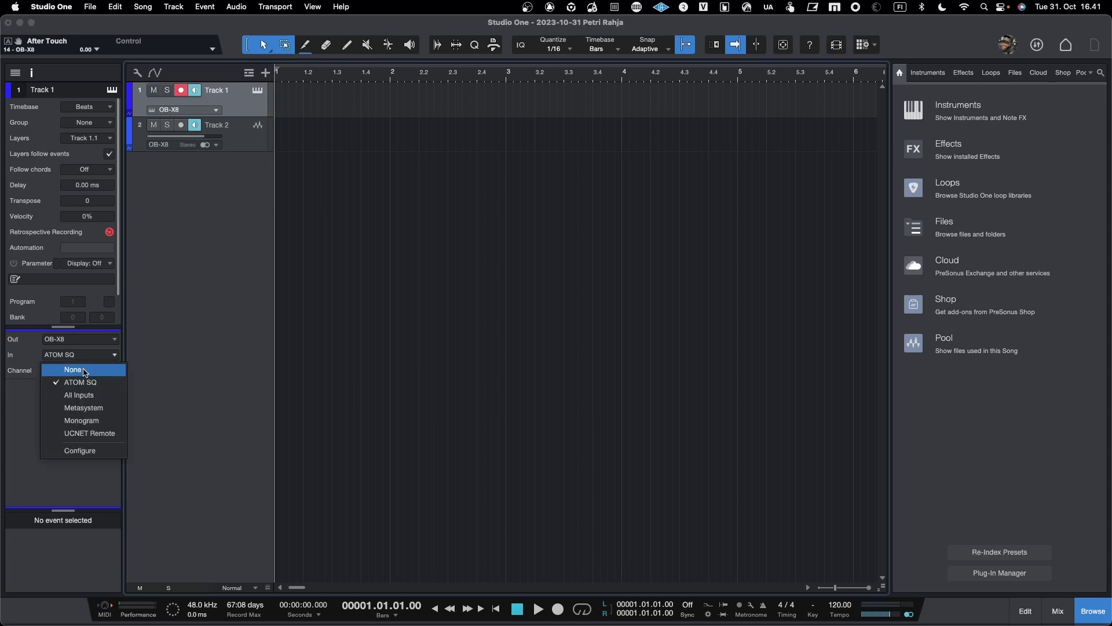
{"action": "left_click", "coordinate": [86, 396]}
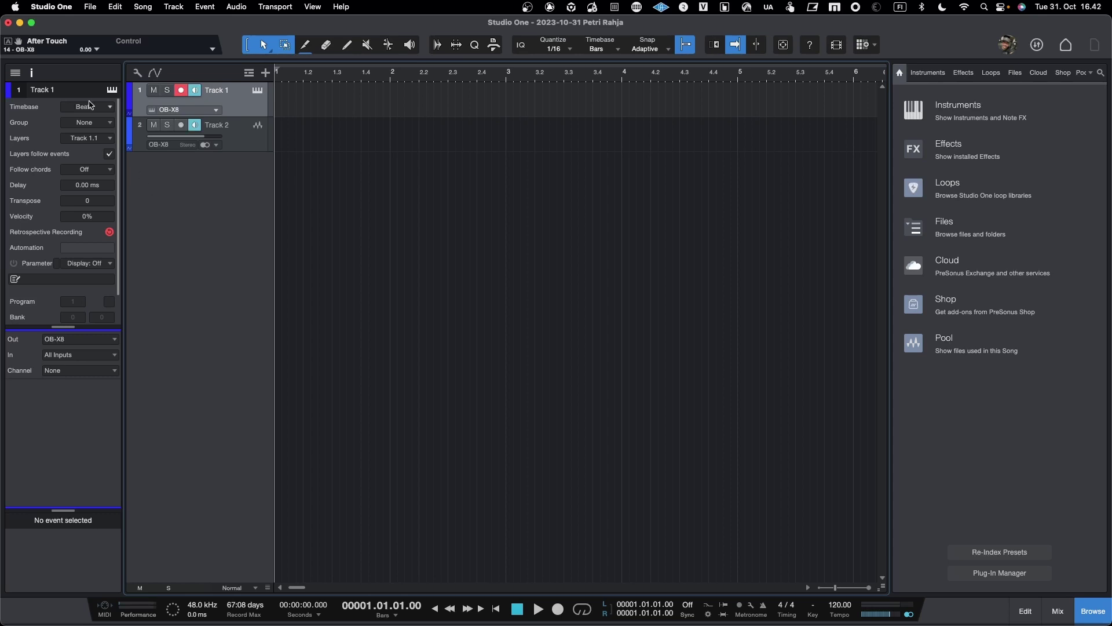
- Review the audio device setup and the full list of external devices in the preferences, and accept the dialog
{"action": "left_click", "coordinate": [46, 7]}
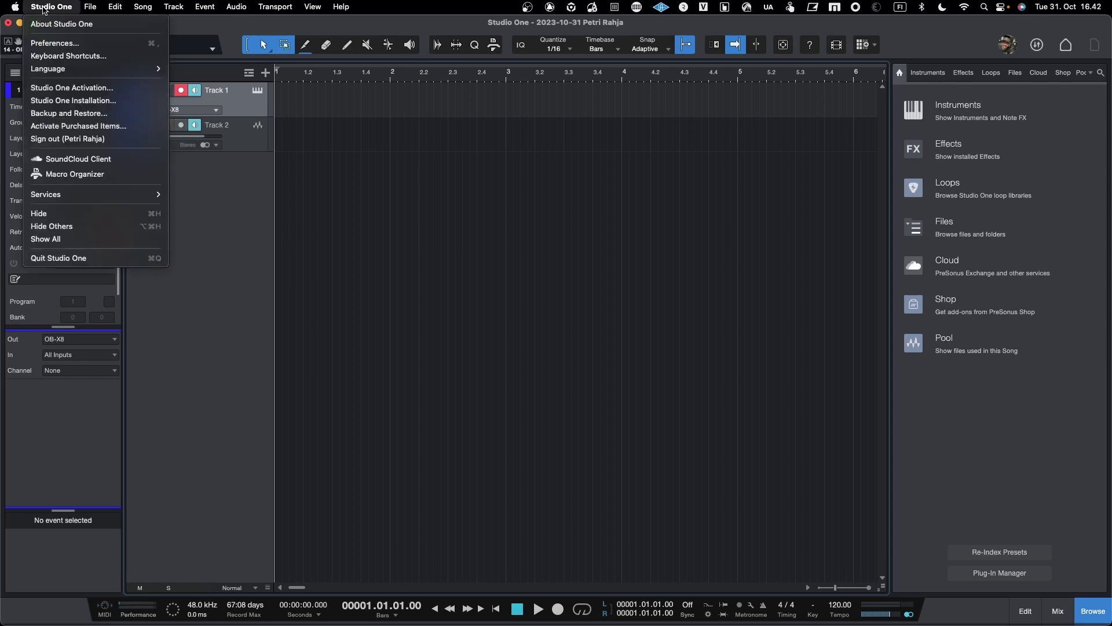
{"action": "left_click", "coordinate": [46, 44]}
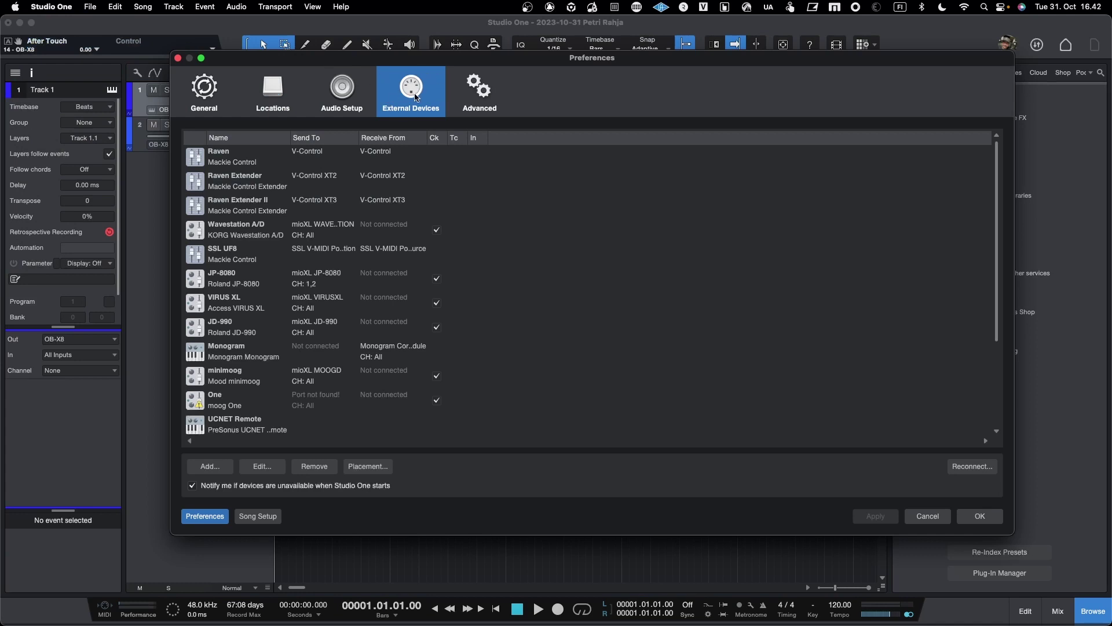
{"action": "left_click", "coordinate": [346, 100]}
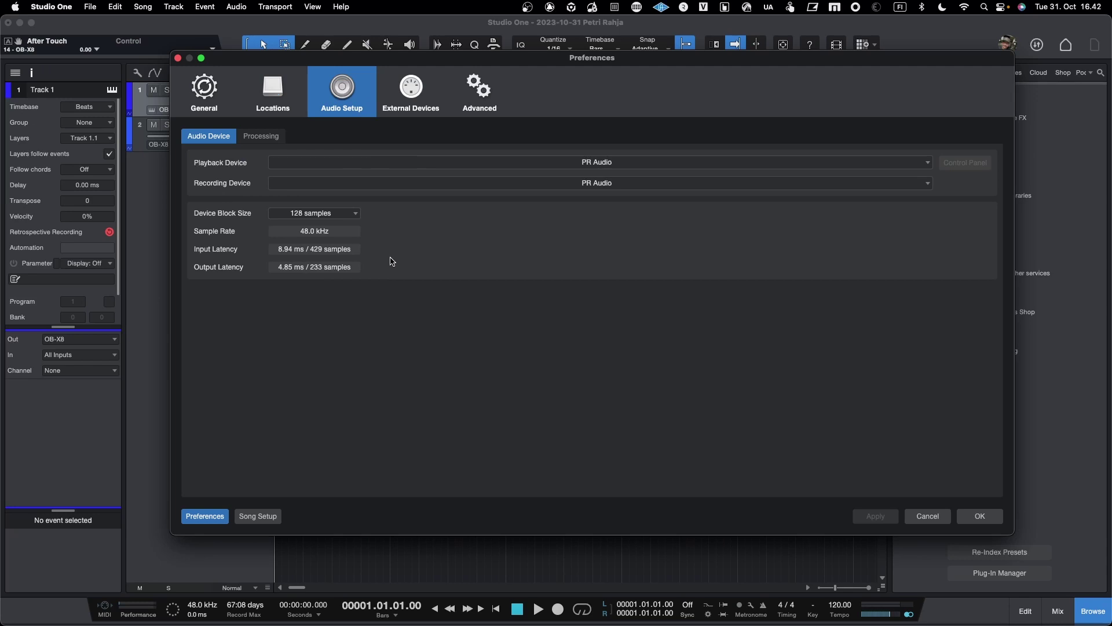
{"action": "left_click", "coordinate": [409, 90]}
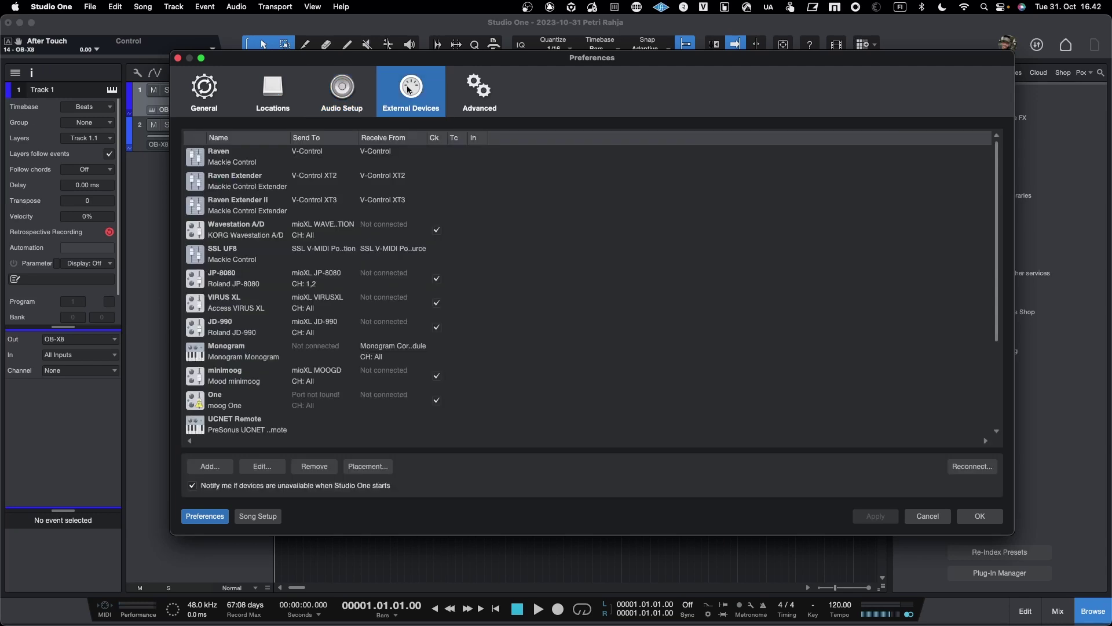
{"action": "scroll", "coordinate": [435, 281], "scroll_direction": "down", "scroll_amount": 5}
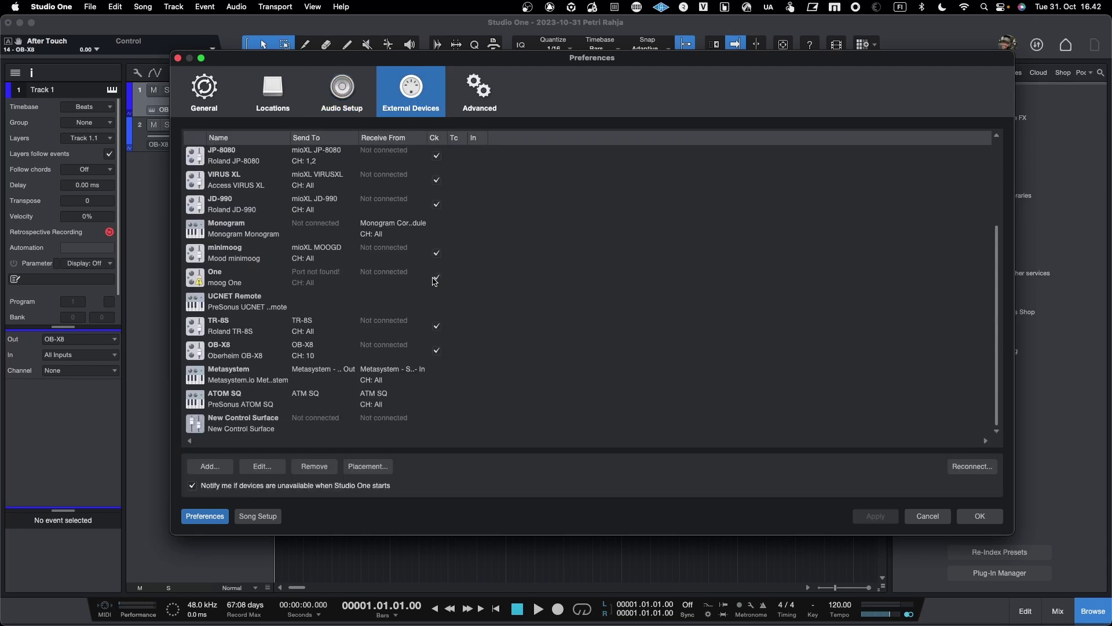
{"action": "scroll", "coordinate": [435, 280], "scroll_direction": "up", "scroll_amount": 5}
{"action": "scroll", "coordinate": [359, 312], "scroll_direction": "down", "scroll_amount": 1}
{"action": "scroll", "coordinate": [359, 312], "scroll_direction": "down", "scroll_amount": 4}
{"action": "scroll", "coordinate": [374, 417], "scroll_direction": "up", "scroll_amount": 10}
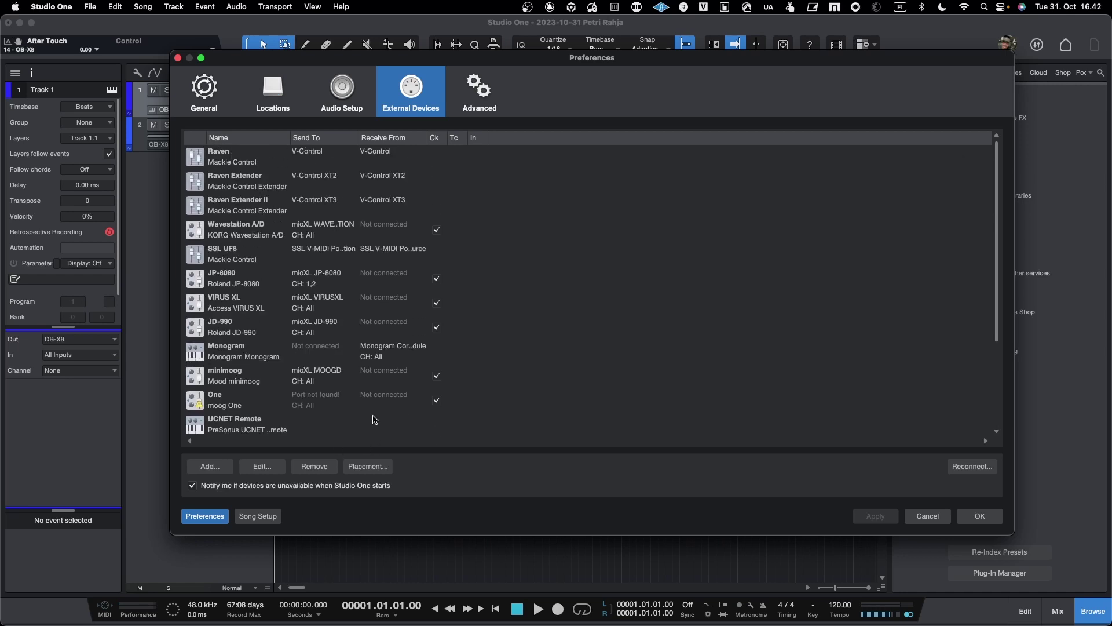
{"action": "scroll", "coordinate": [375, 422], "scroll_direction": "down", "scroll_amount": 10}
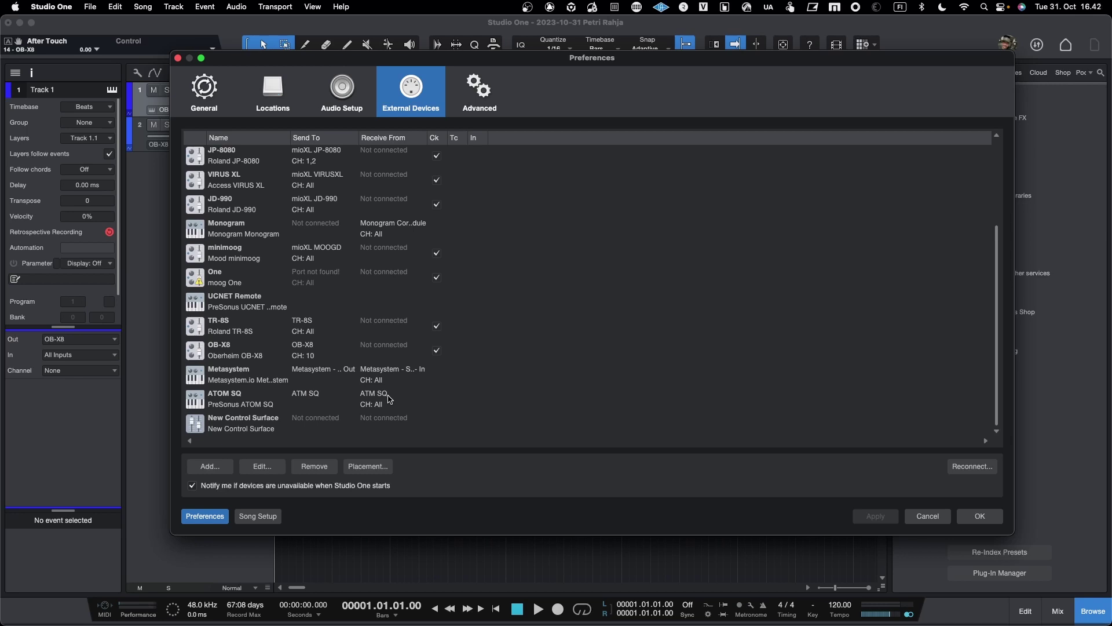
{"action": "left_click", "coordinate": [980, 516]}
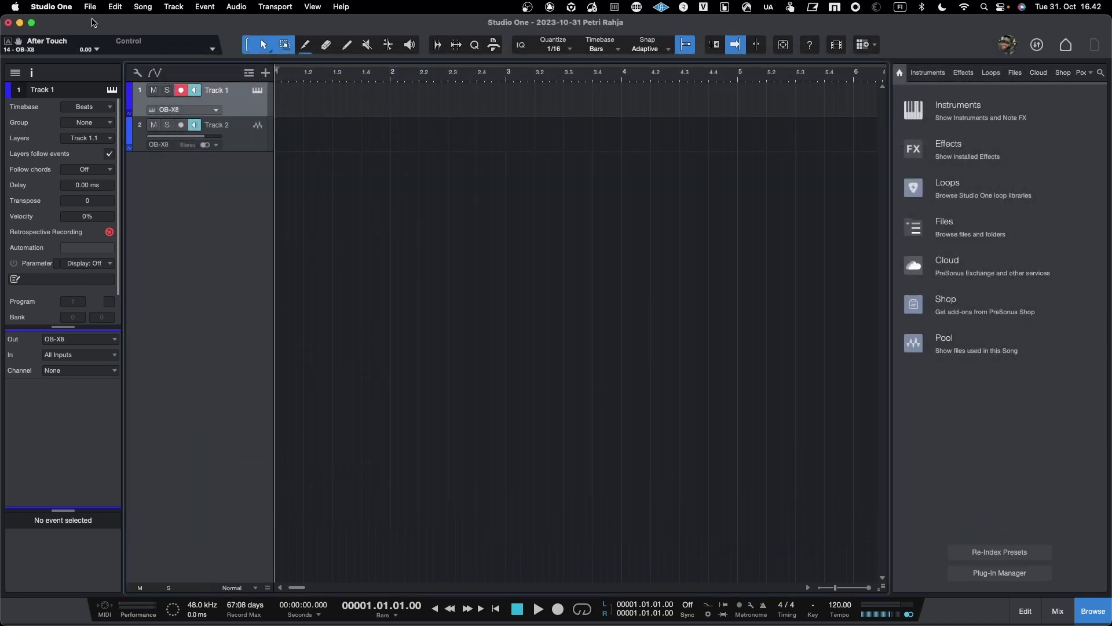
- Close the current song without saving its changes
{"action": "left_click", "coordinate": [90, 8]}
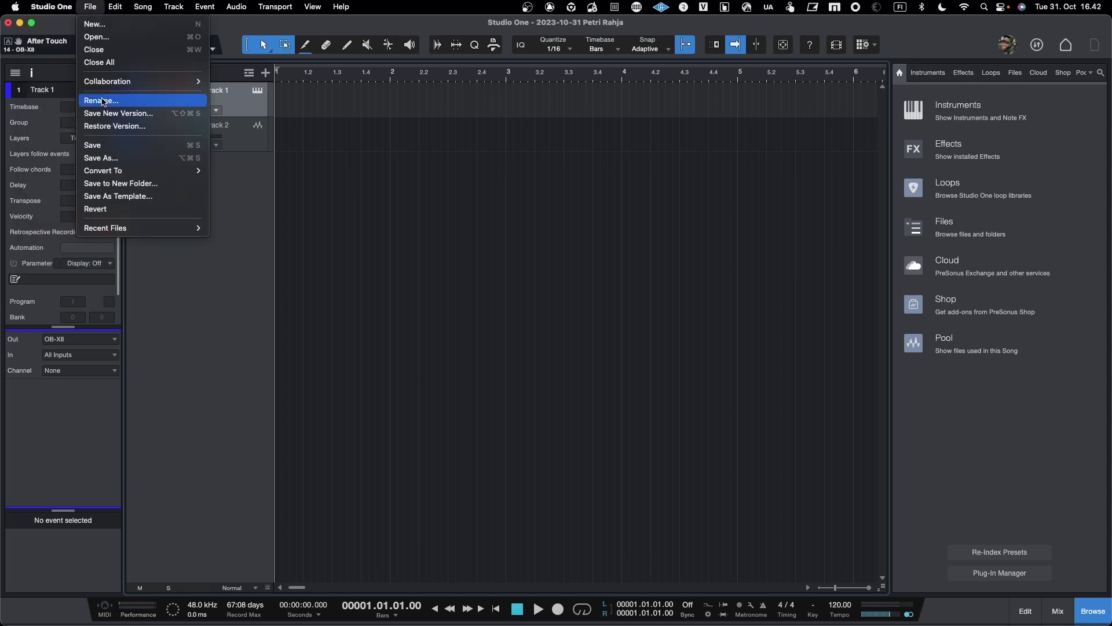
{"action": "left_click", "coordinate": [160, 52]}
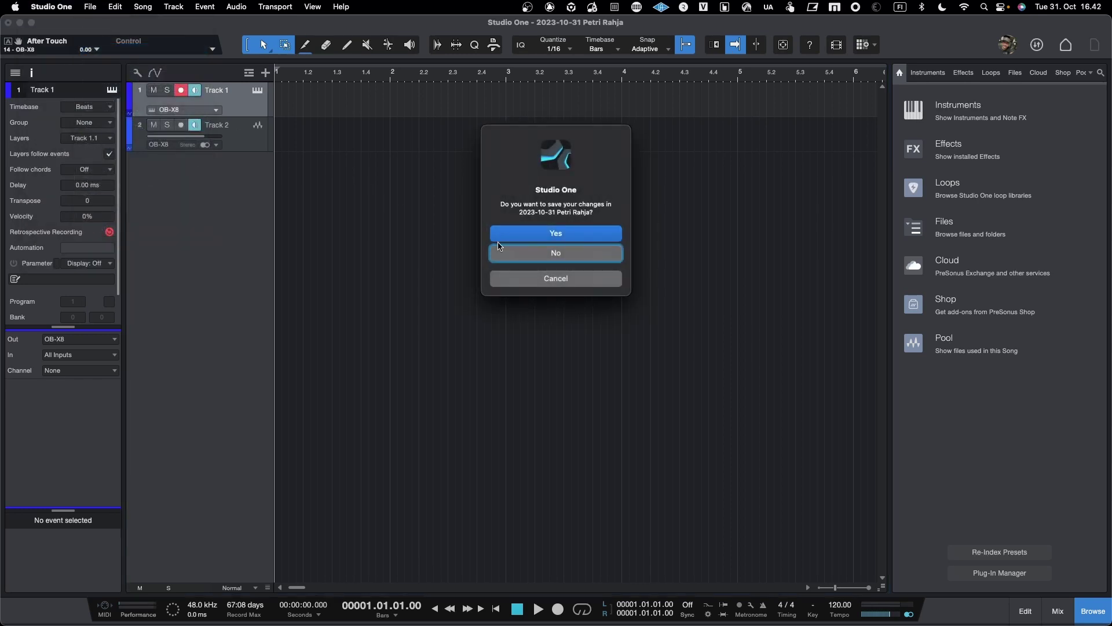
{"action": "left_click", "coordinate": [543, 256]}
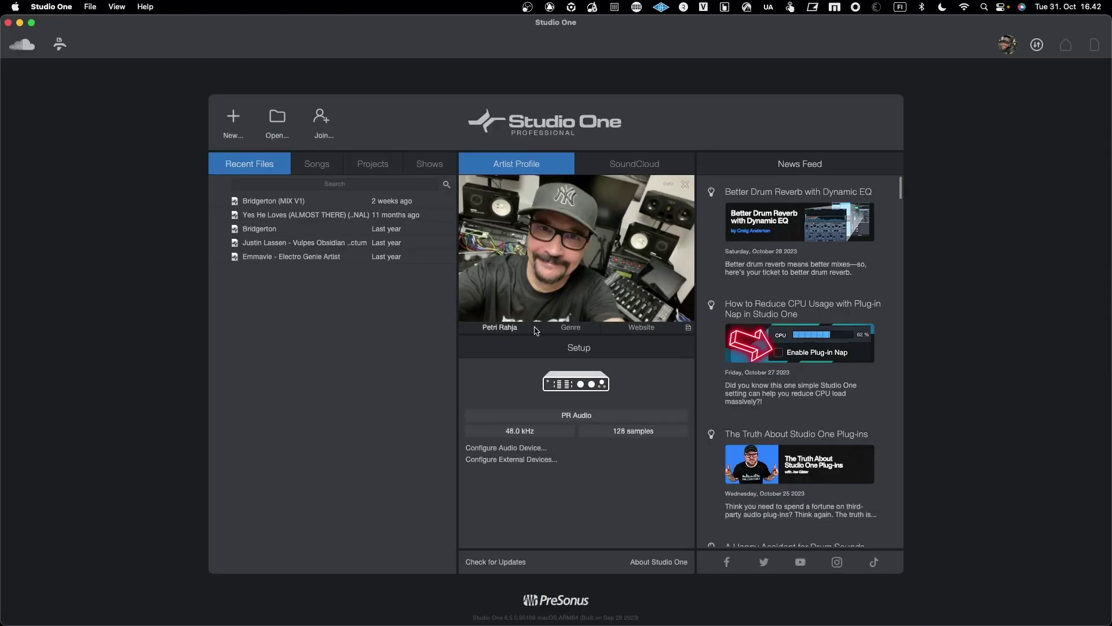
- From the start page, examine the audio device setup and the external devices list in the preferences
{"action": "left_click", "coordinate": [583, 380]}
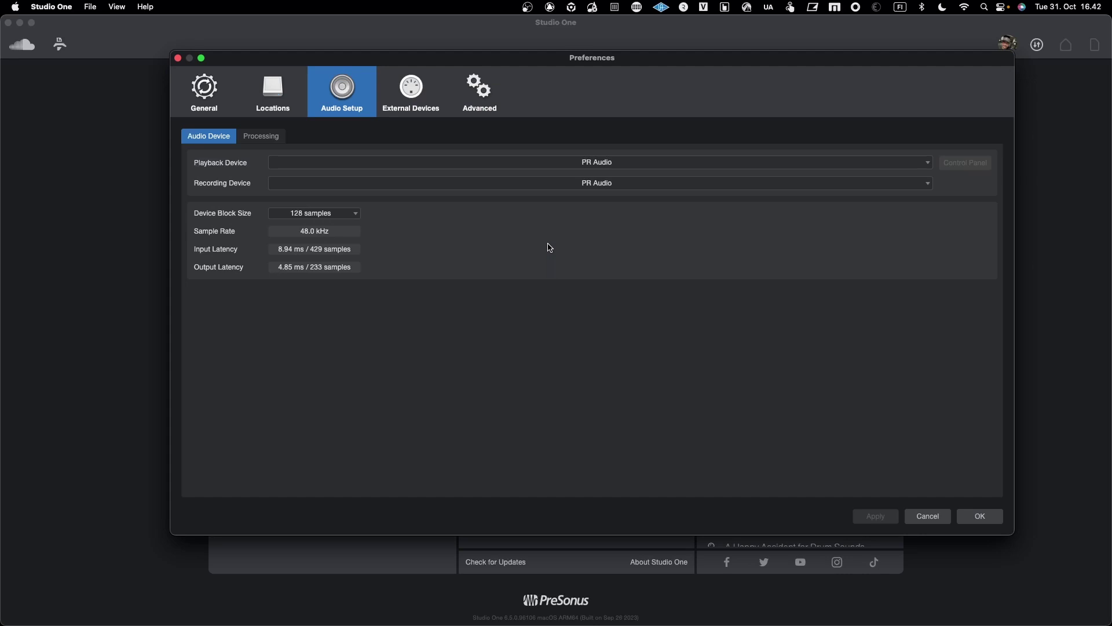
{"action": "left_click", "coordinate": [408, 97]}
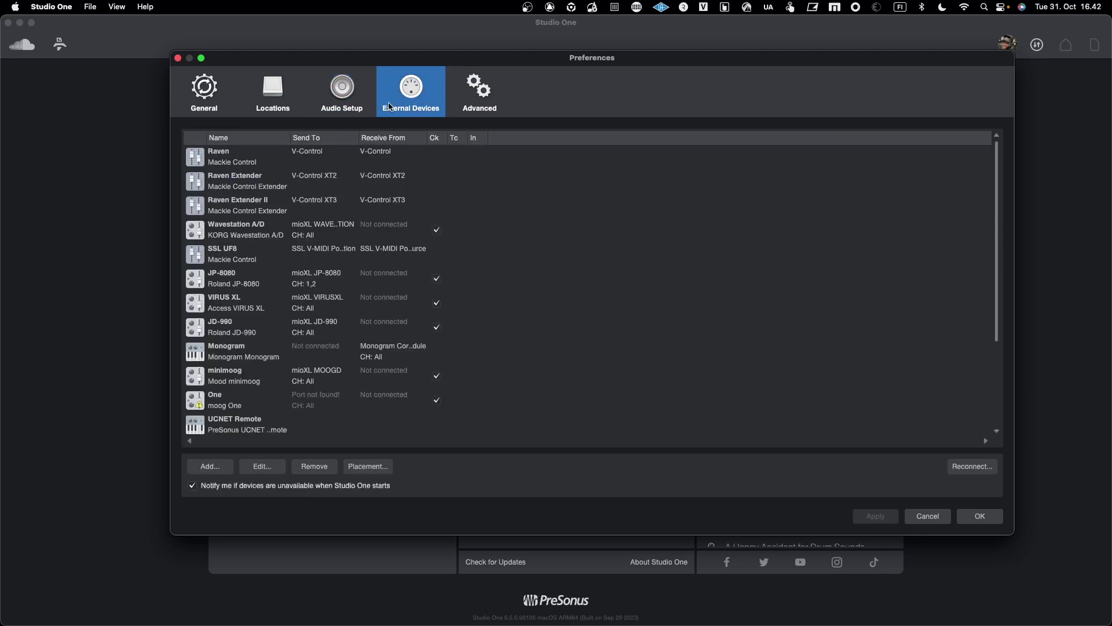
{"action": "left_click", "coordinate": [985, 514]}
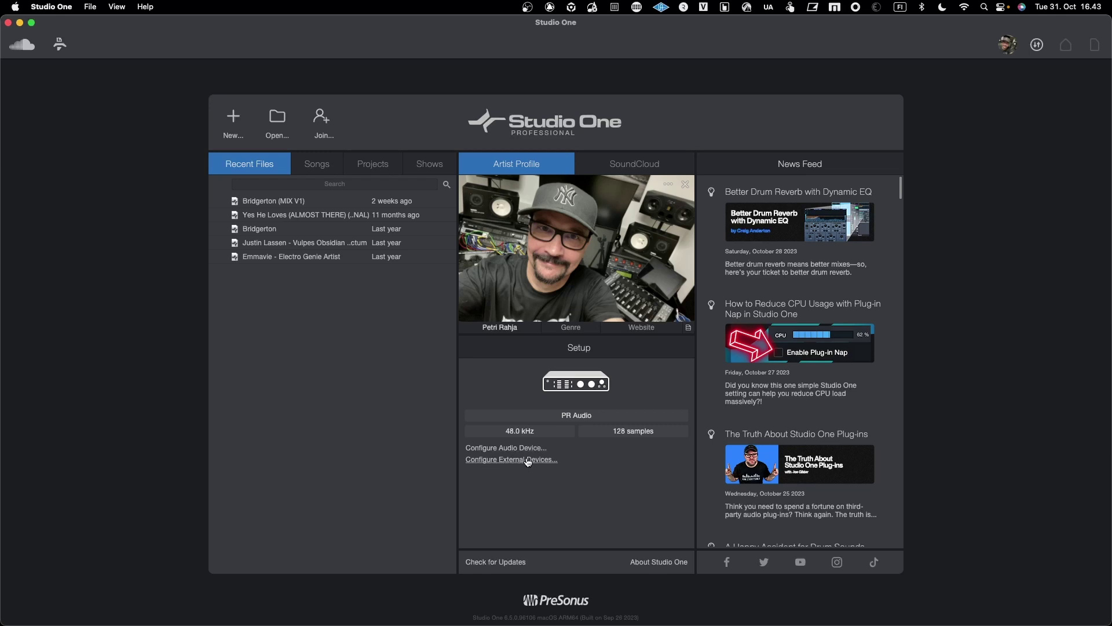
{"action": "left_click", "coordinate": [580, 383]}
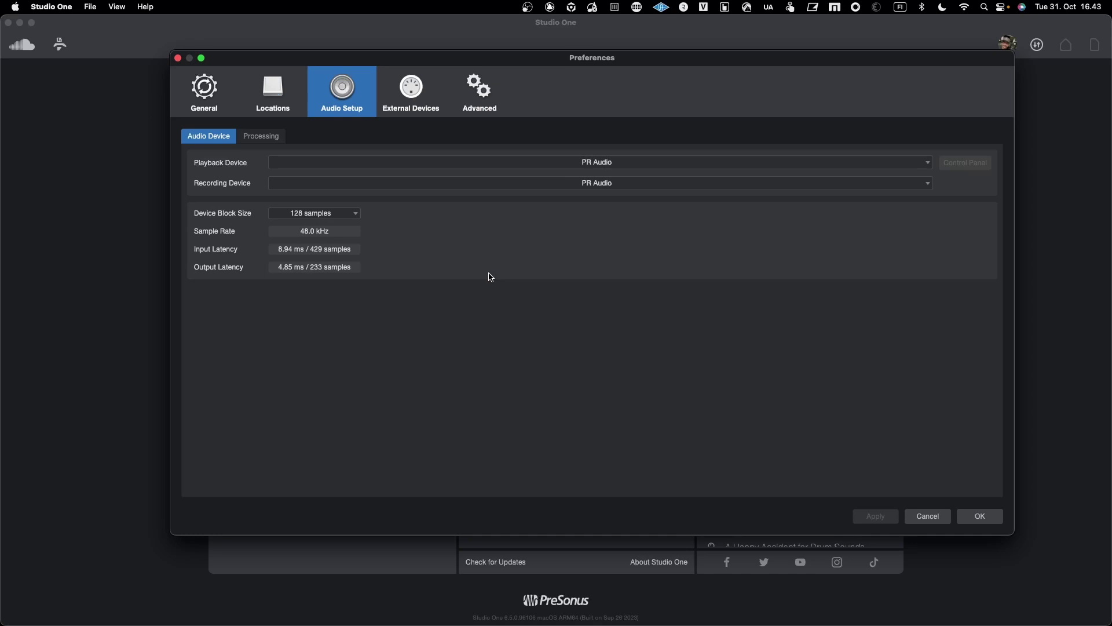
{"action": "left_click", "coordinate": [409, 107]}
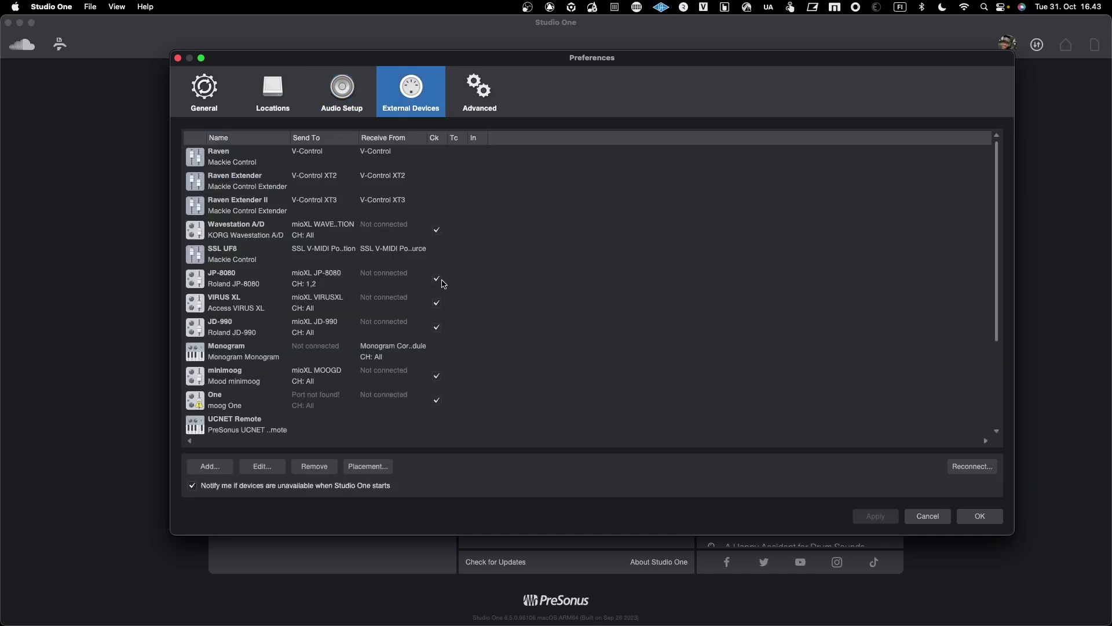
{"action": "scroll", "coordinate": [443, 284], "scroll_direction": "down", "scroll_amount": 3}
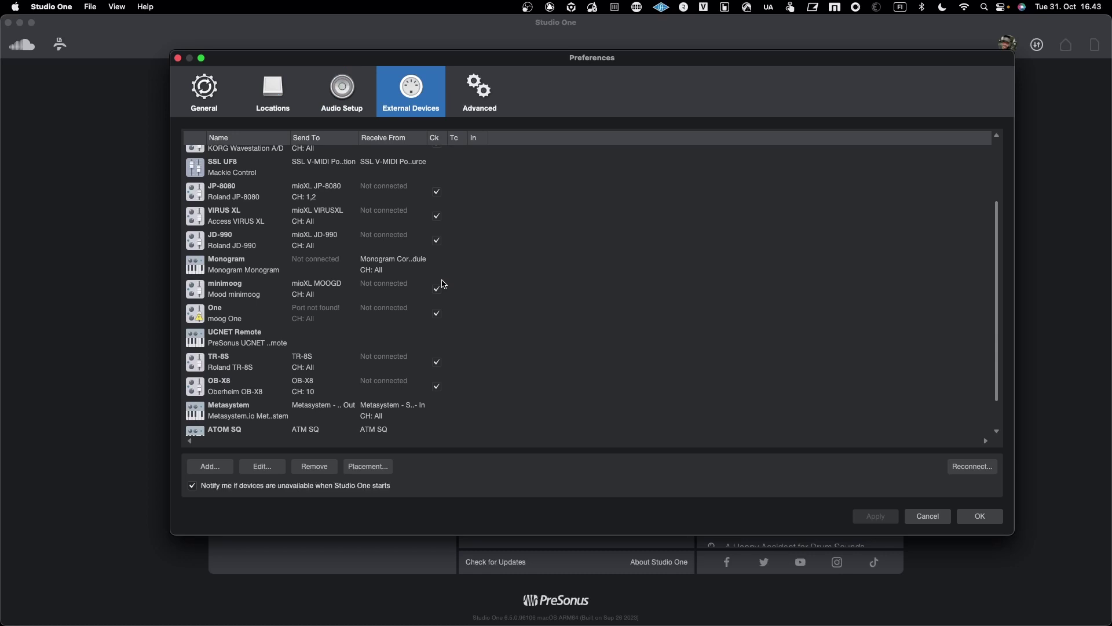
{"action": "scroll", "coordinate": [451, 293], "scroll_direction": "up", "scroll_amount": 3}
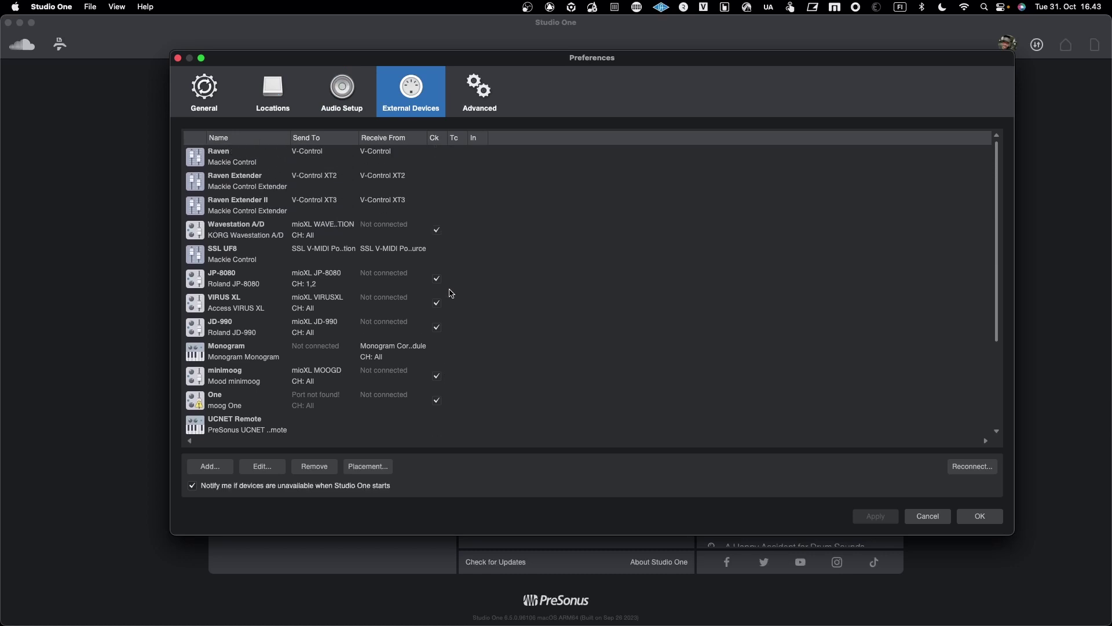